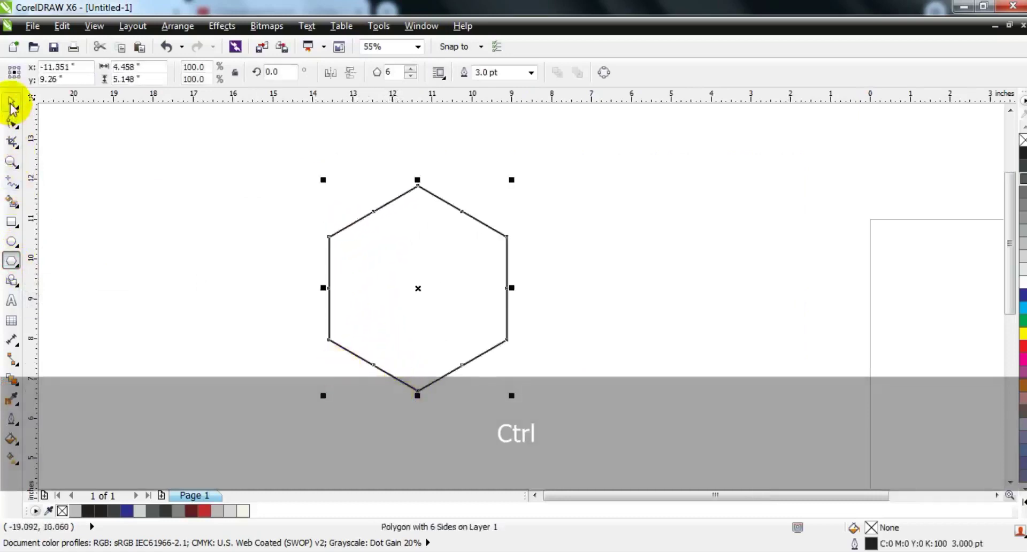
- Rotate the hexagon to 330° so that its upper and lower sides lie horizontal
left_click(12, 107)
left_click_drag(460, 305, 456, 293)
left_click(461, 218)
left_click_drag(513, 165, 541, 257)
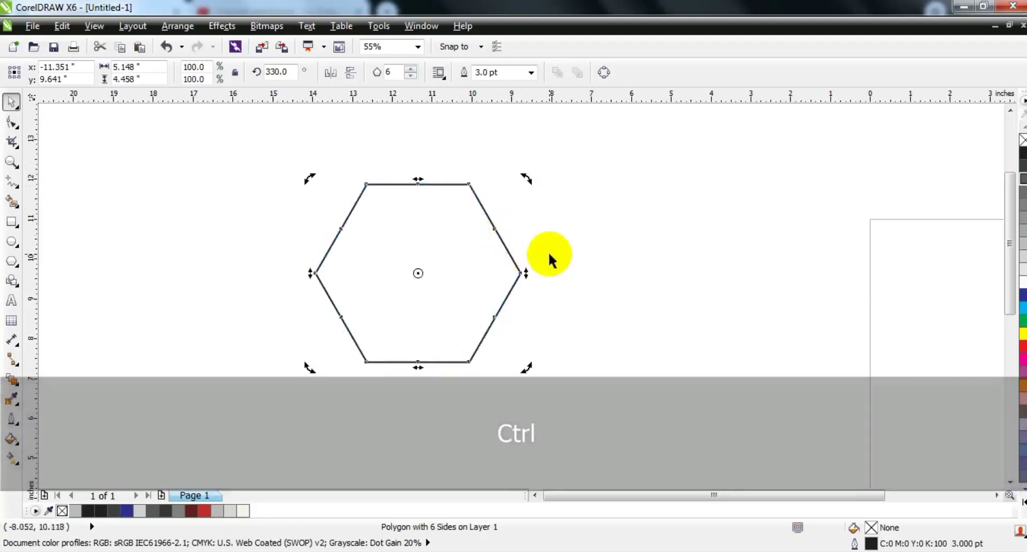
- Round the hexagon's corners with a 0.58 in fillet and close the fillet settings
left_click(423, 26)
mouse_move(455, 158)
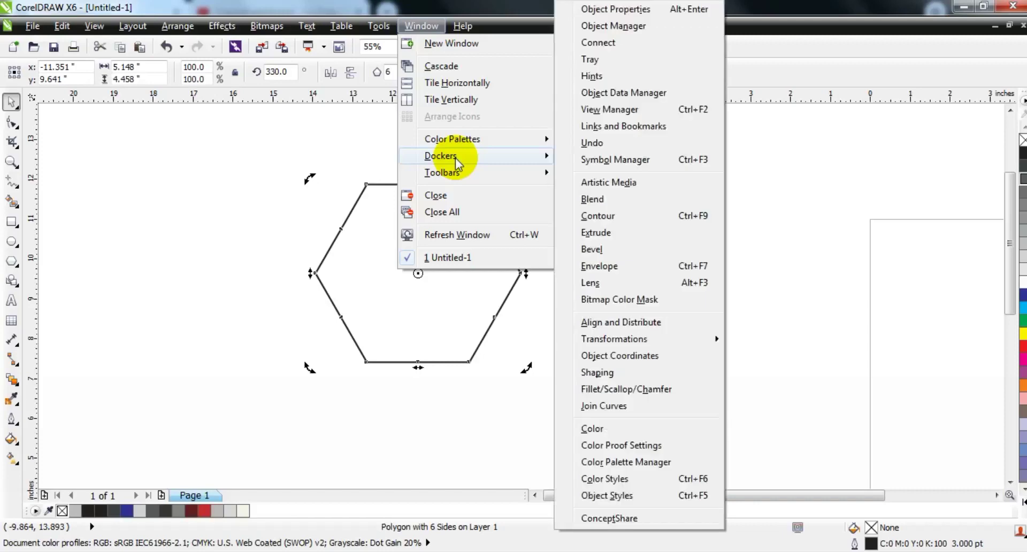
left_click(617, 390)
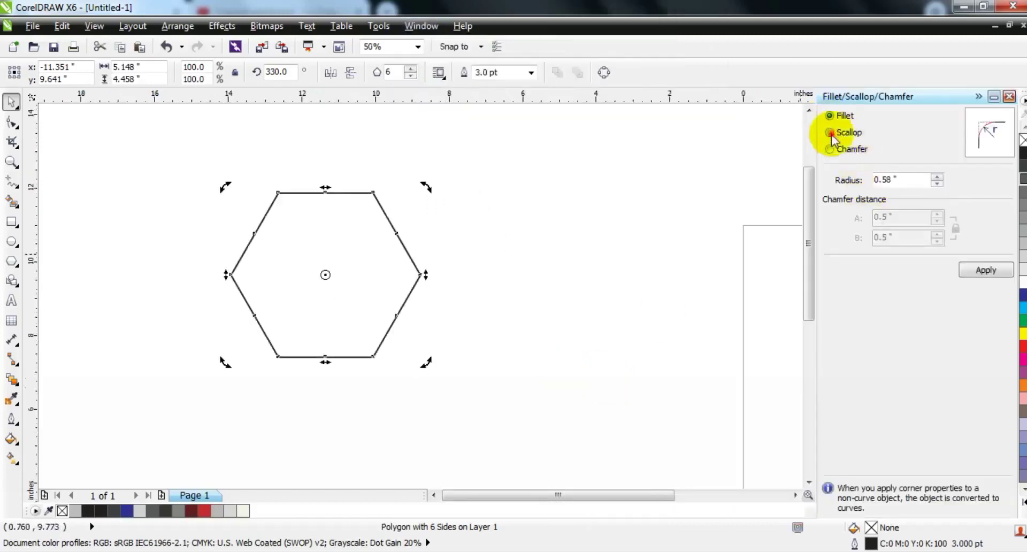
left_click(979, 269)
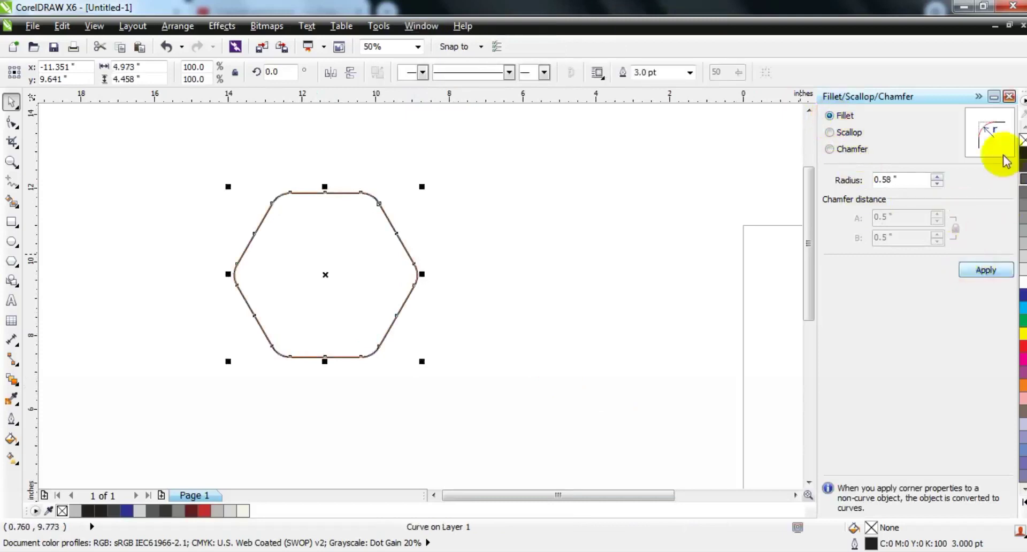
left_click(1008, 96)
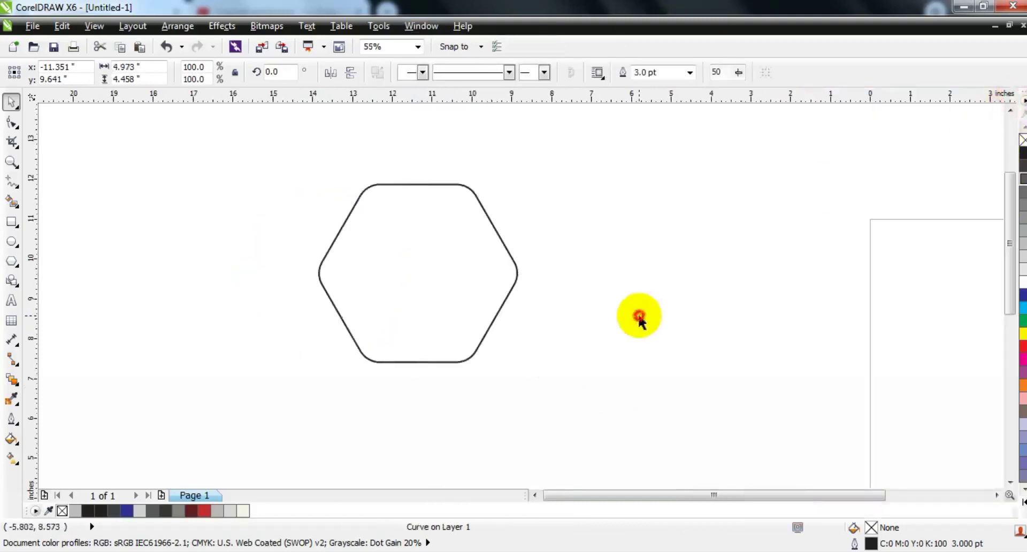
left_click(639, 317)
- Draw a regular polygon about 2 in wide beside the rounded hexagon and reduce it to three sides
left_click(11, 262)
left_click_drag(119, 229, 150, 323)
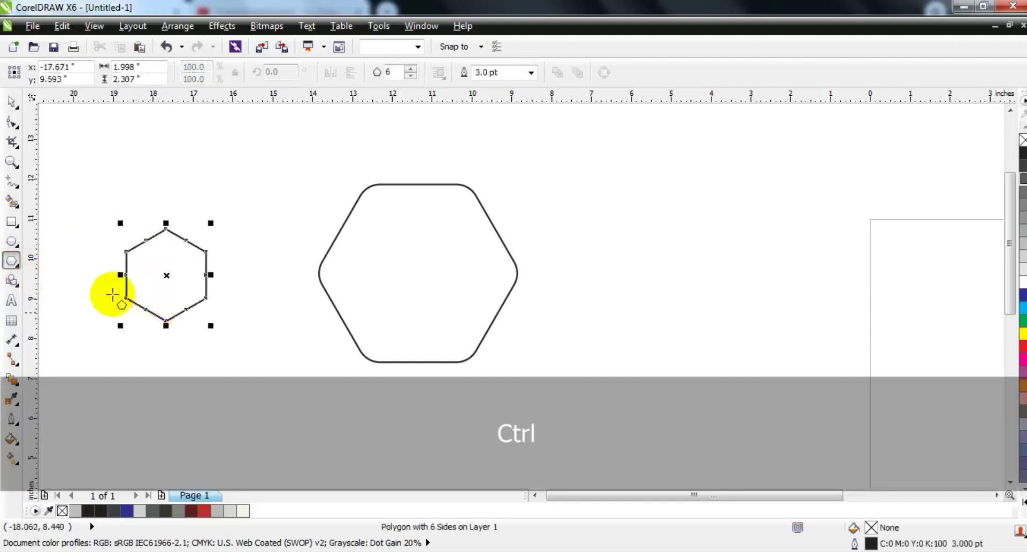
left_click(11, 102)
left_click(410, 76)
left_click(410, 76)
left_click(410, 76)
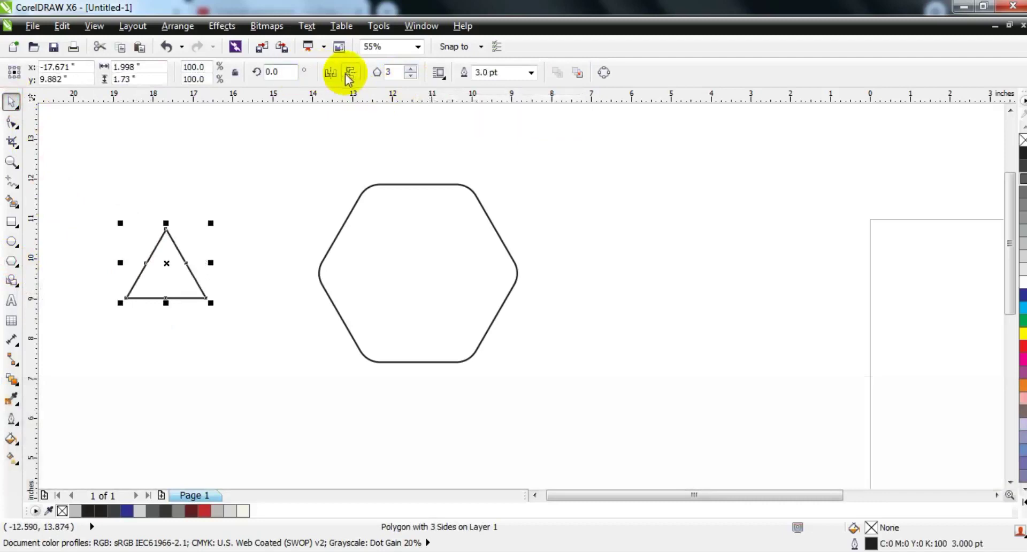
- Flip the triangle vertically and centre it horizontally and vertically inside the rounded hexagon
left_click(398, 184, "shift")
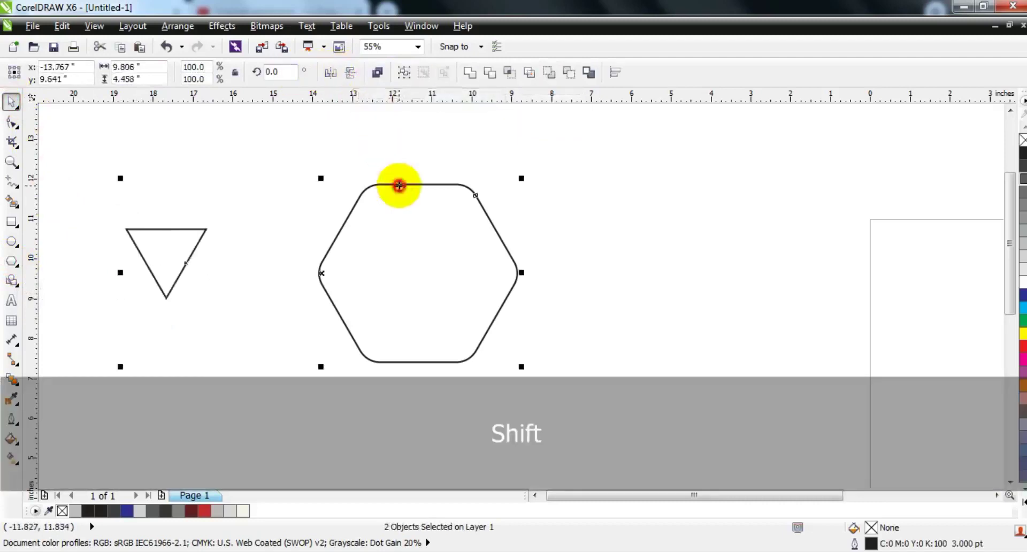
key("c")
key("e")
left_click(653, 267)
left_click_drag(652, 425, 215, 136)
key("shift+F2")
key("Escape")
left_click(527, 275)
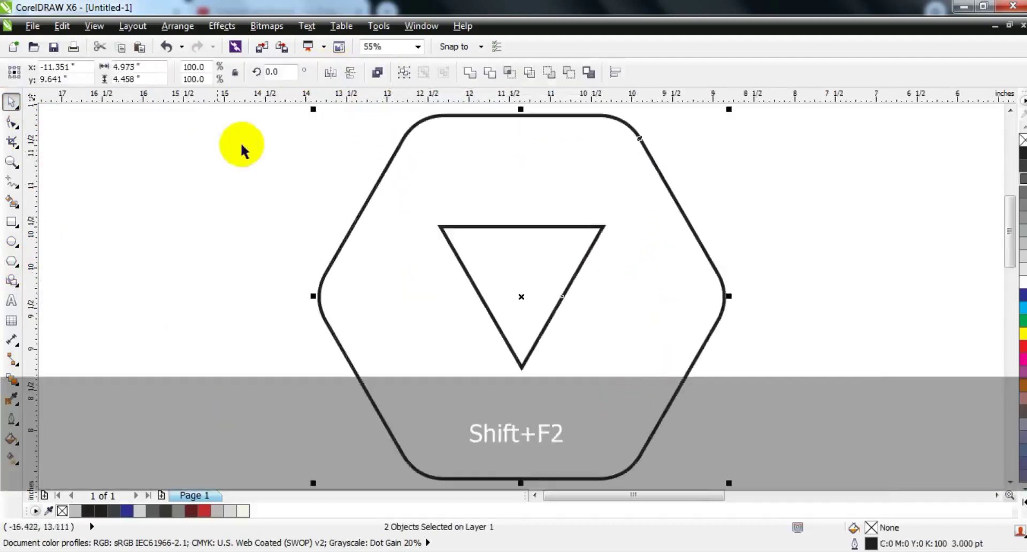
- Scale the triangle to 78% and move it straight down to about y 9.37 in, deleting the helper guideline
left_click_drag(610, 219, 590, 235)
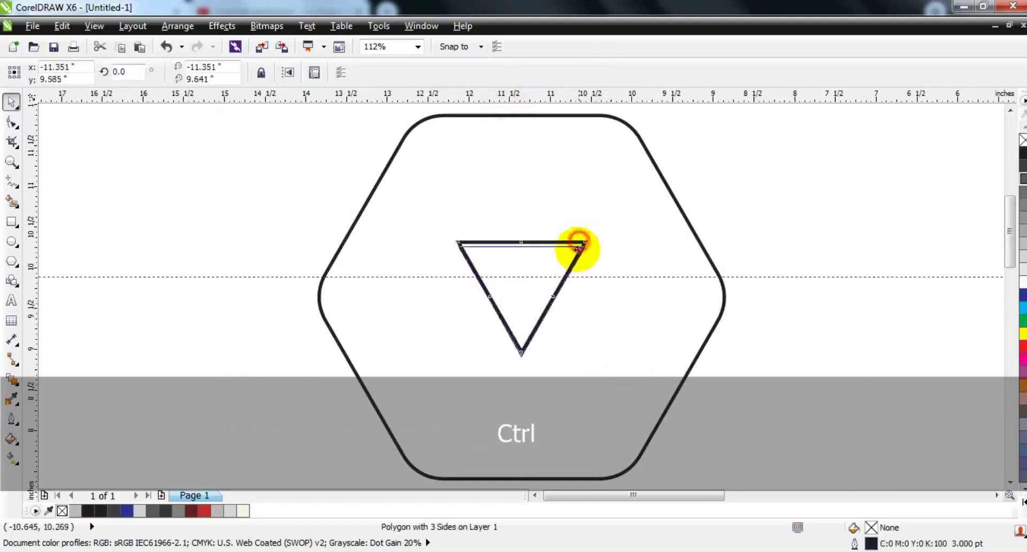
left_click_drag(577, 241, 576, 270)
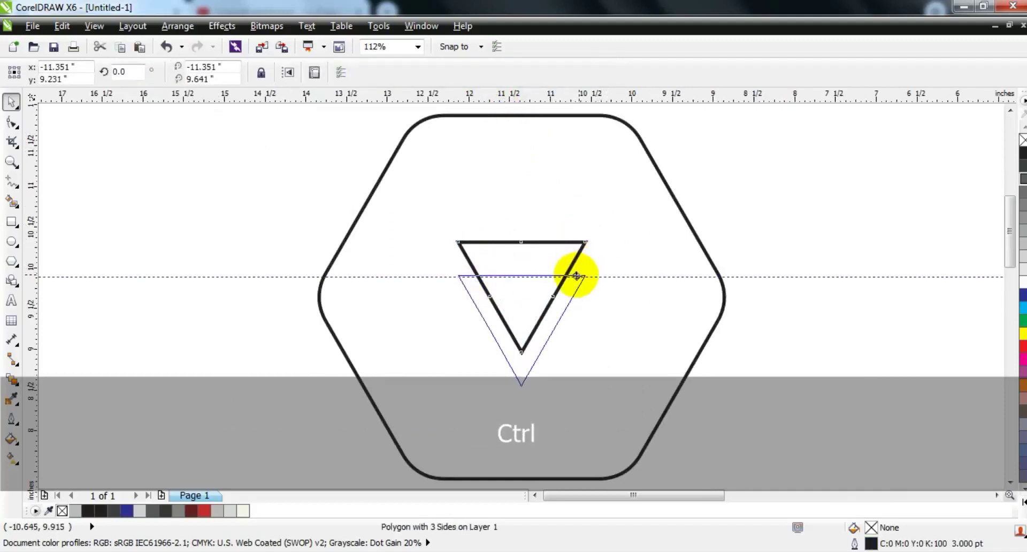
left_click_drag(576, 276, 578, 278)
key("Delete")
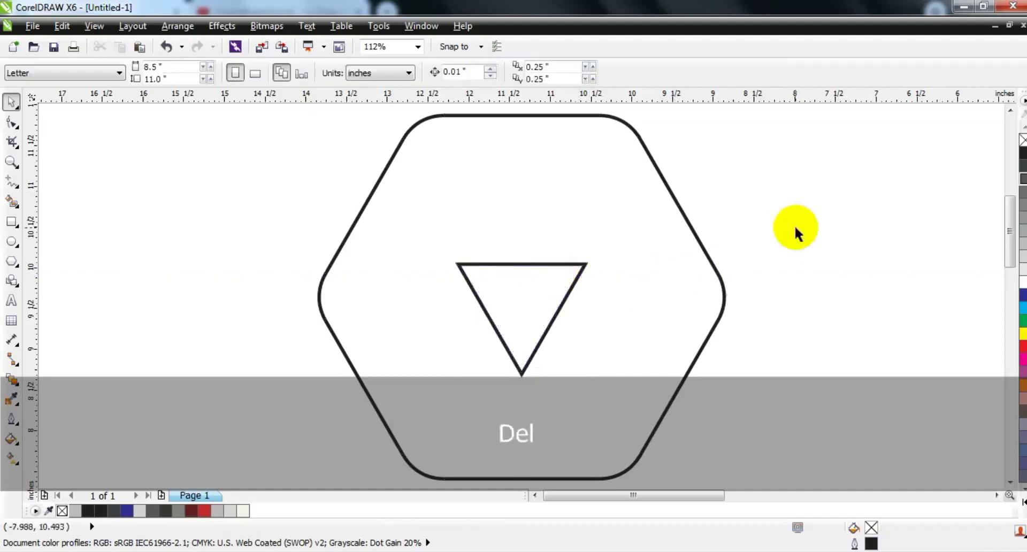
left_click(565, 292)
key("F3")
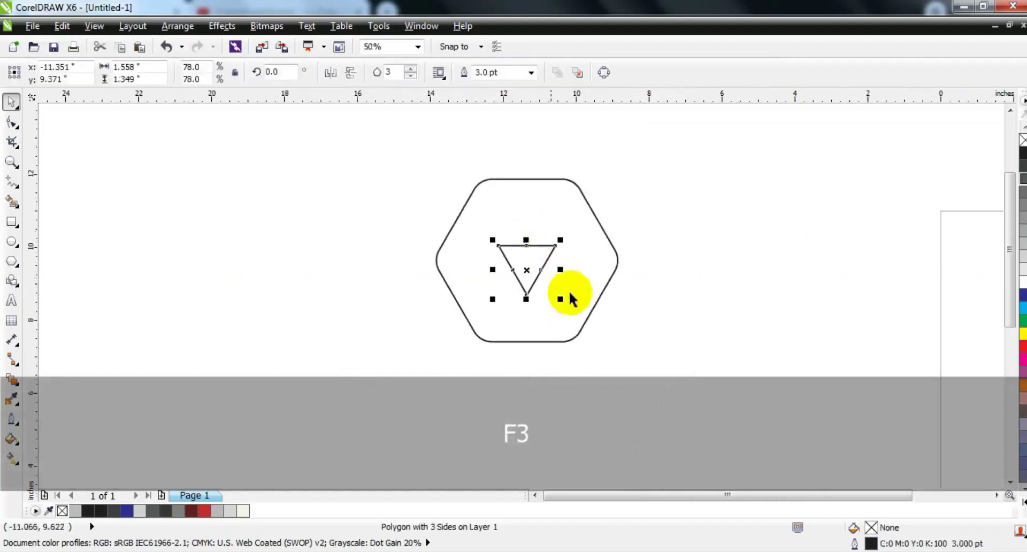
left_click(627, 295)
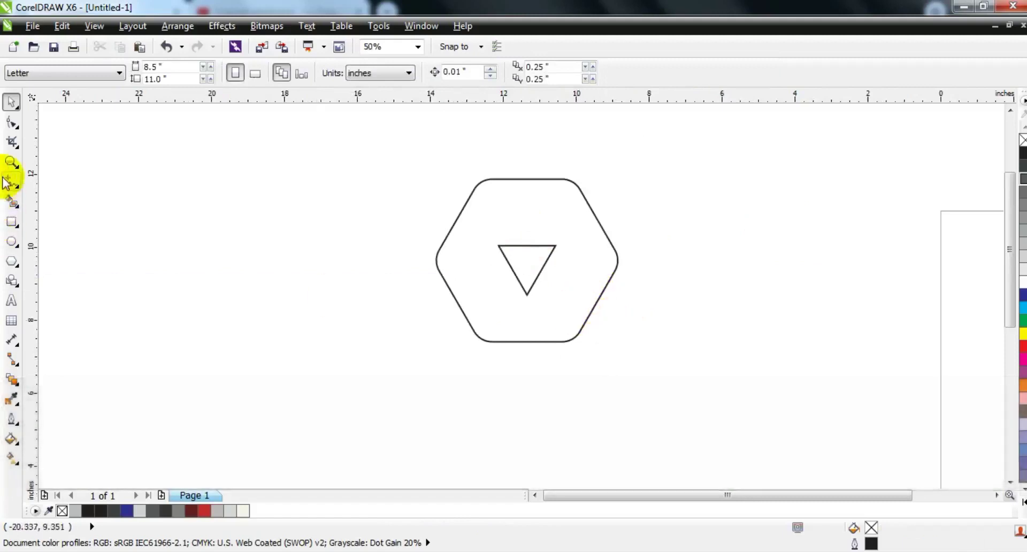
- Draw a straight vertical line about 13.75 in long beside the hexagon, starting near the height of its upper edge
left_click(7, 181)
key("F3")
left_click(311, 204)
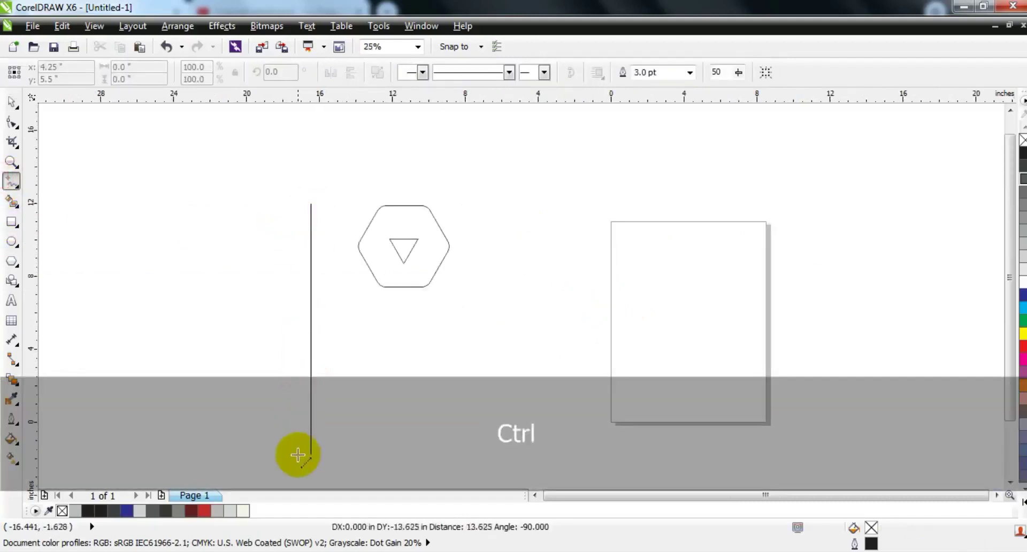
left_click(11, 161)
left_click_drag(266, 188, 640, 355)
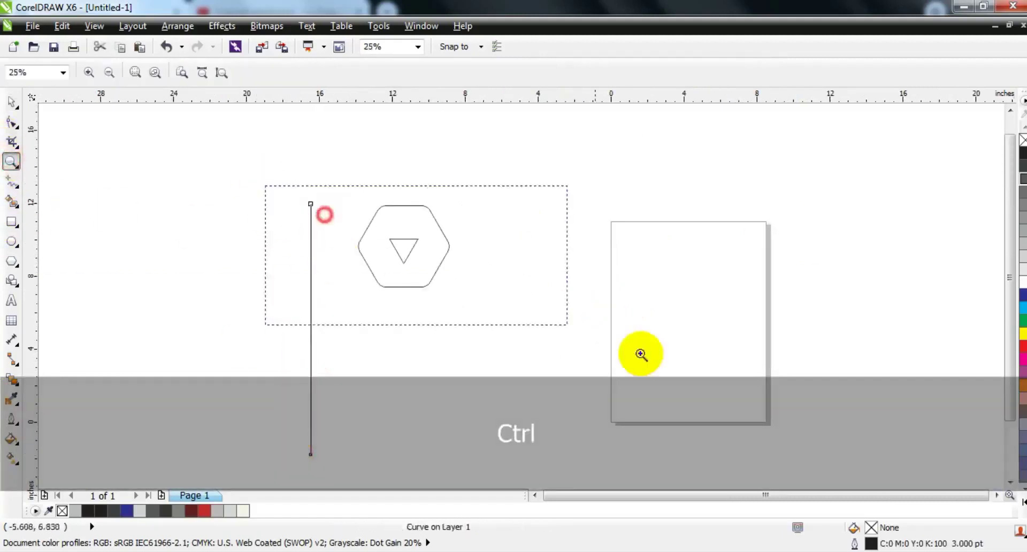
- Rotate the vertical line to 330° so it runs parallel to the hexagon's slanted side
left_click(11, 102)
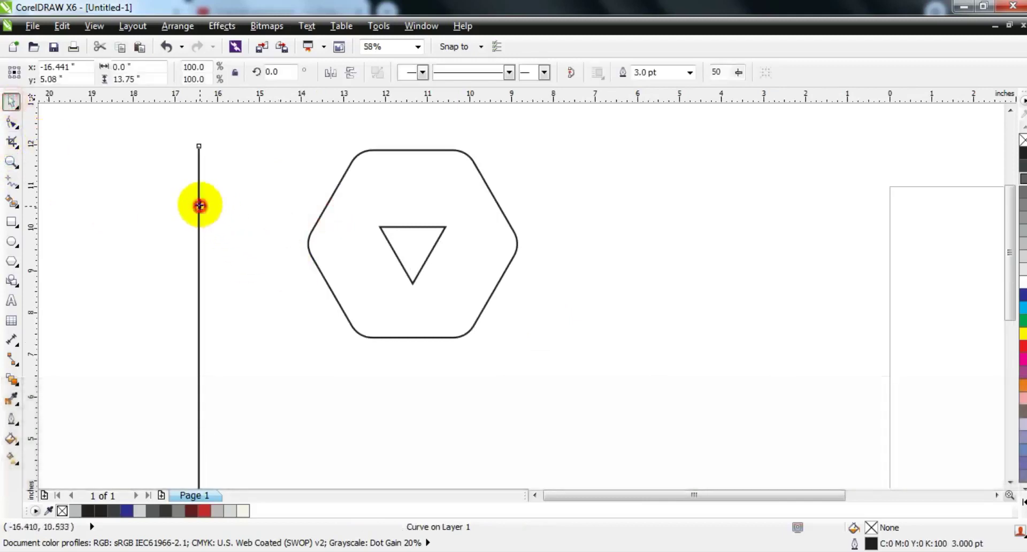
left_click(200, 205)
key("ctrl+z")
left_click_drag(205, 140, 262, 200)
left_click_drag(289, 236, 291, 241)
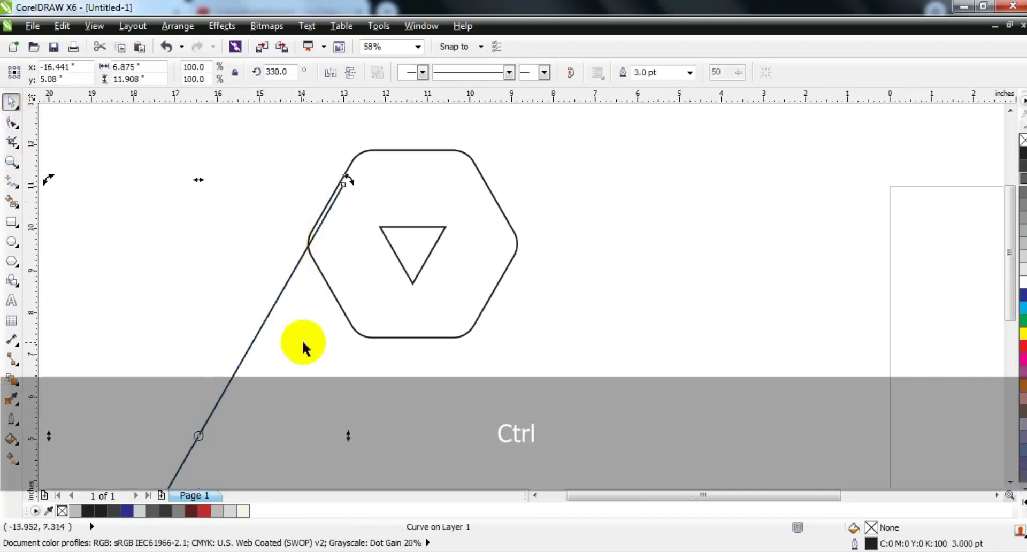
left_click(302, 340)
- Move the slanted line onto the triangle's right side and place a copy of it along the hexagon's lower-right side
left_click_drag(260, 334, 402, 302)
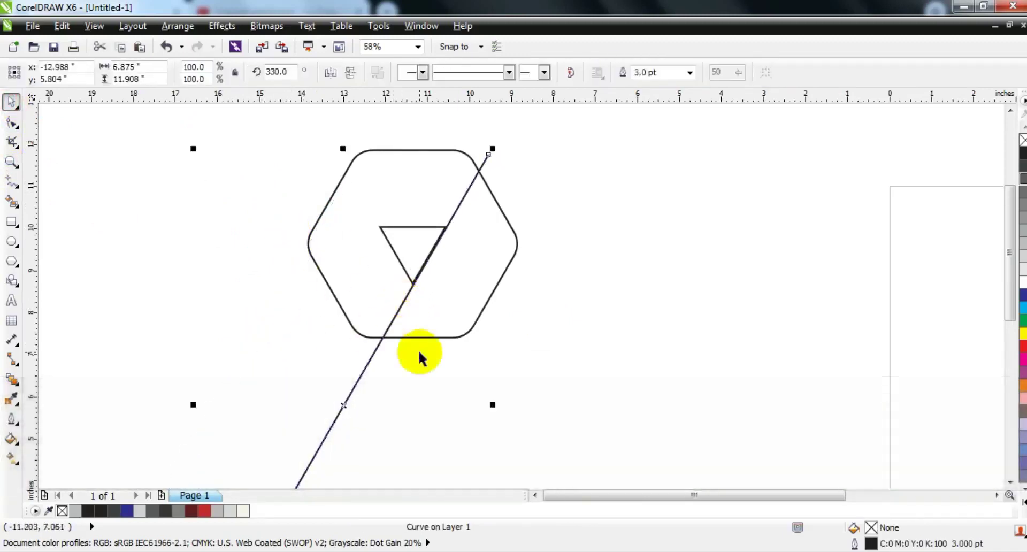
left_click_drag(374, 352, 451, 375)
key("shift+F2")
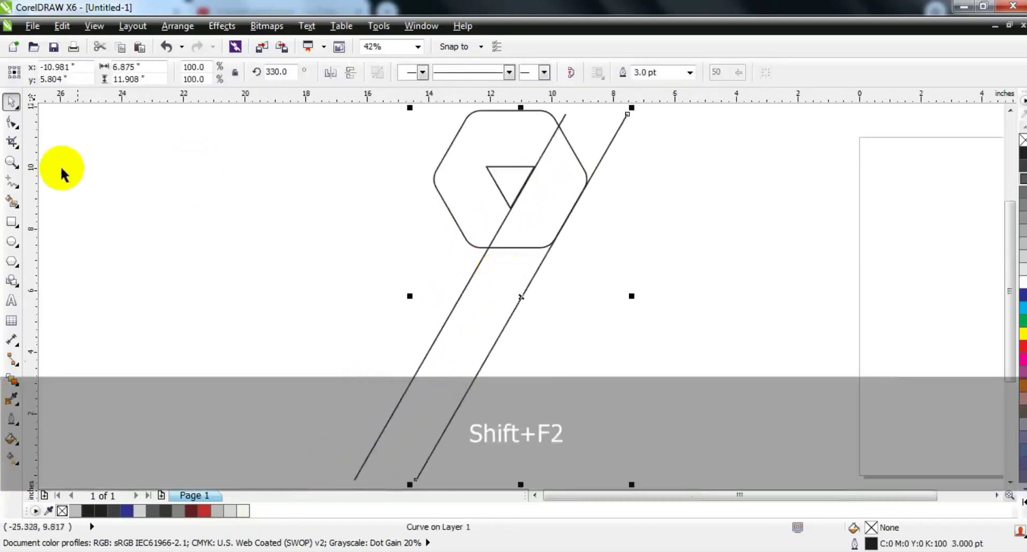
- Fine-adjust the inner slanted line horizontally to about x -13.02 in so it lies on the triangle's side
left_click_drag(476, 145, 635, 250)
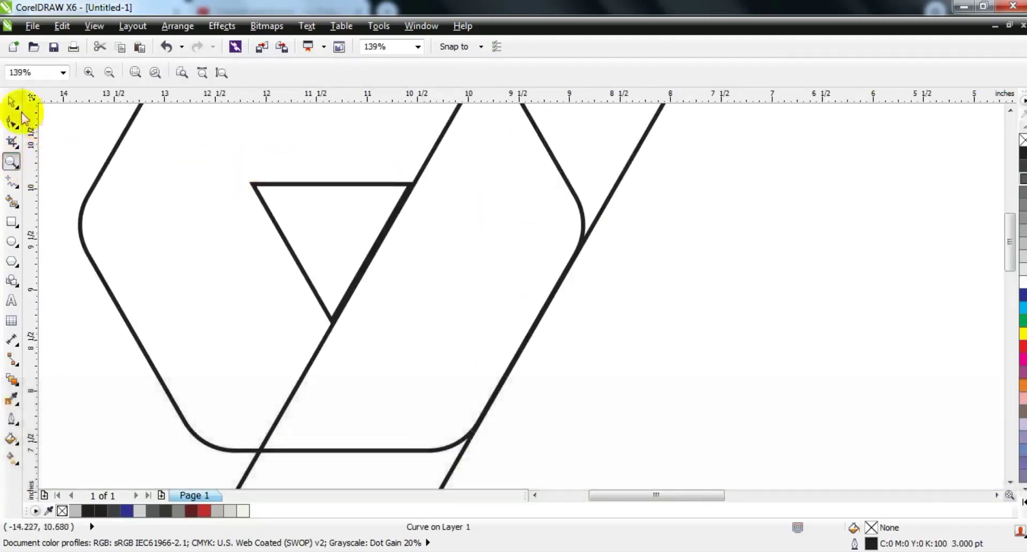
left_click(12, 101)
left_click(325, 339, "ctrl")
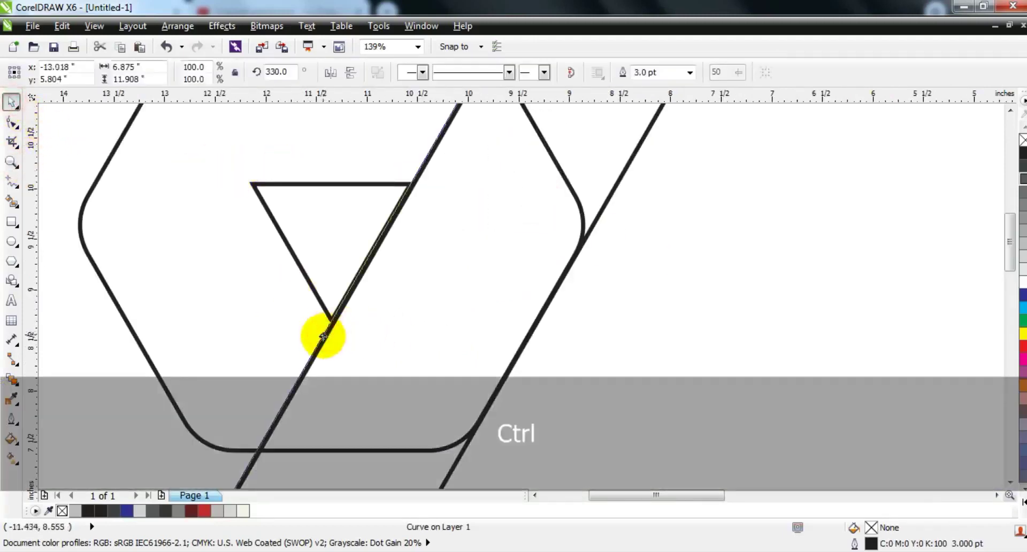
key("F3")
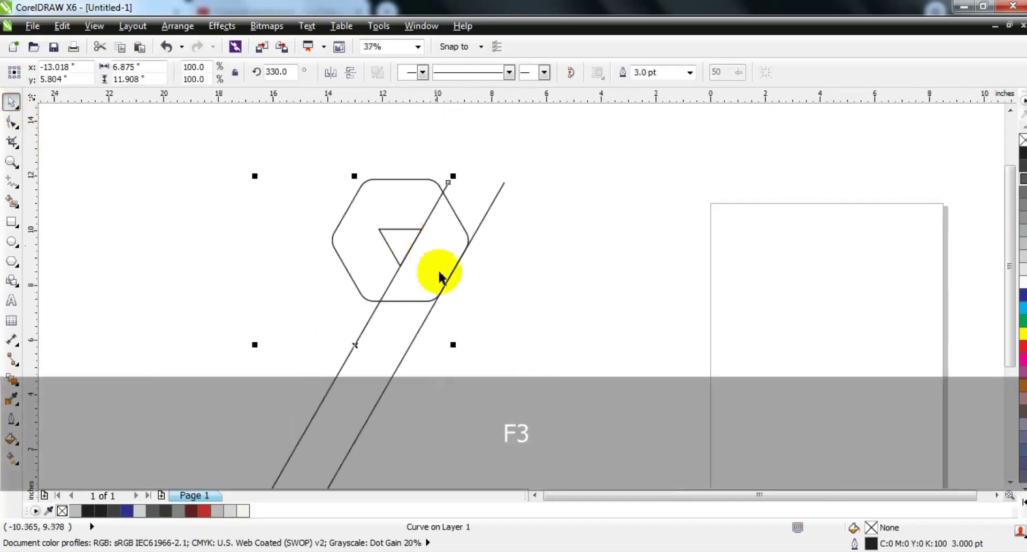
- Combine the rounded hexagon and the triangle into a single curve
key("Escape")
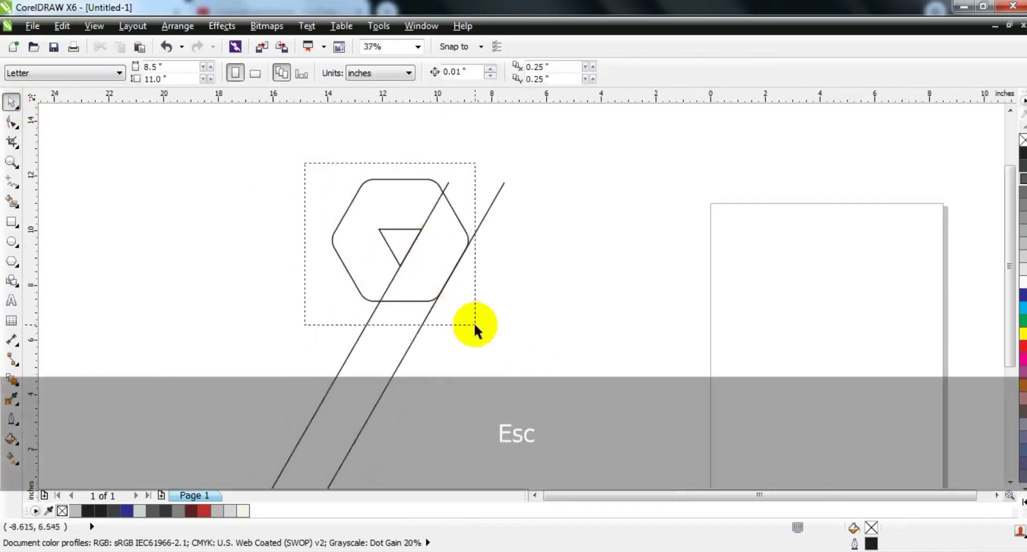
left_click_drag(474, 323, 476, 323)
left_click(377, 72)
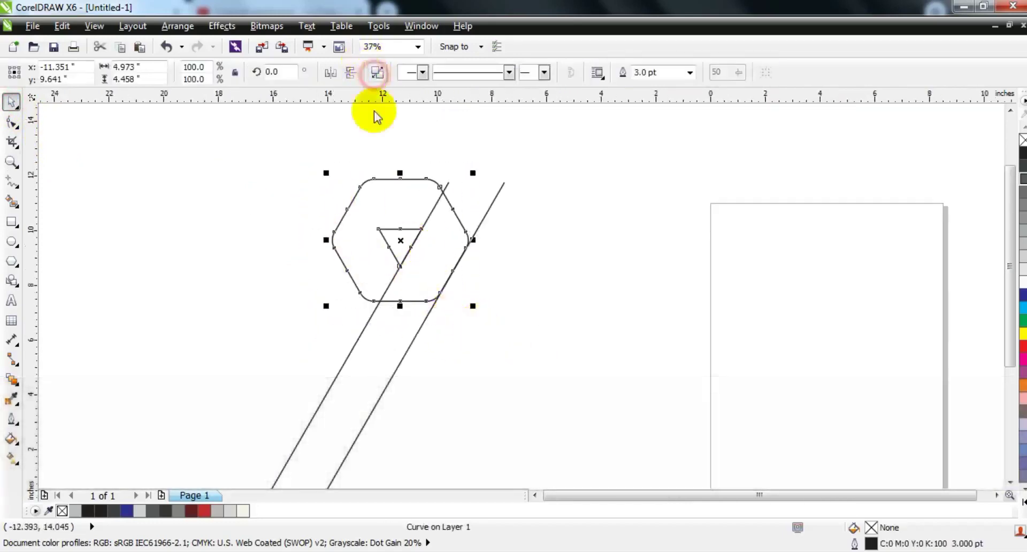
- Paste a copy of the combined hexagon shape in place and mirror the copy horizontally and vertically
right_click(374, 231)
left_click(402, 158)
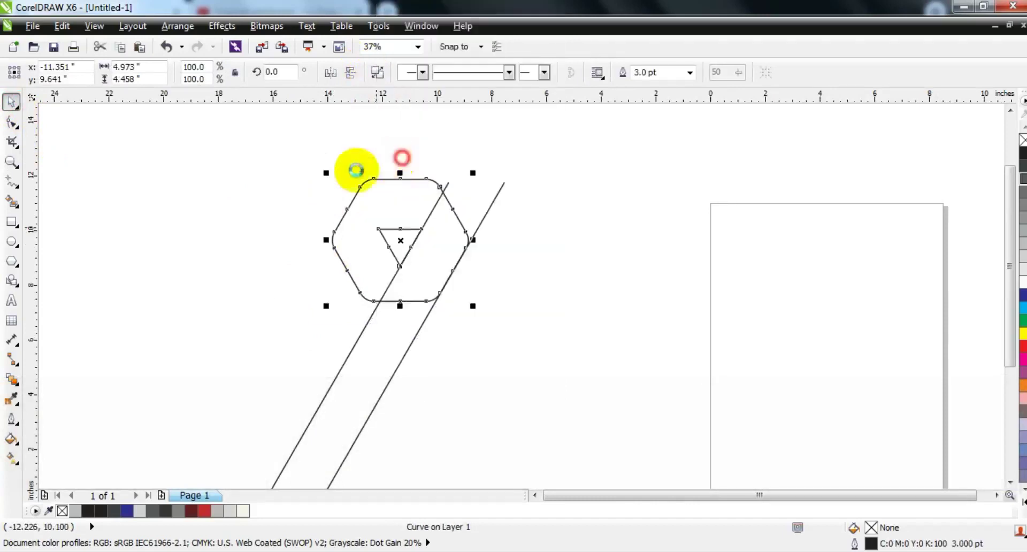
right_click(255, 209)
left_click(291, 307)
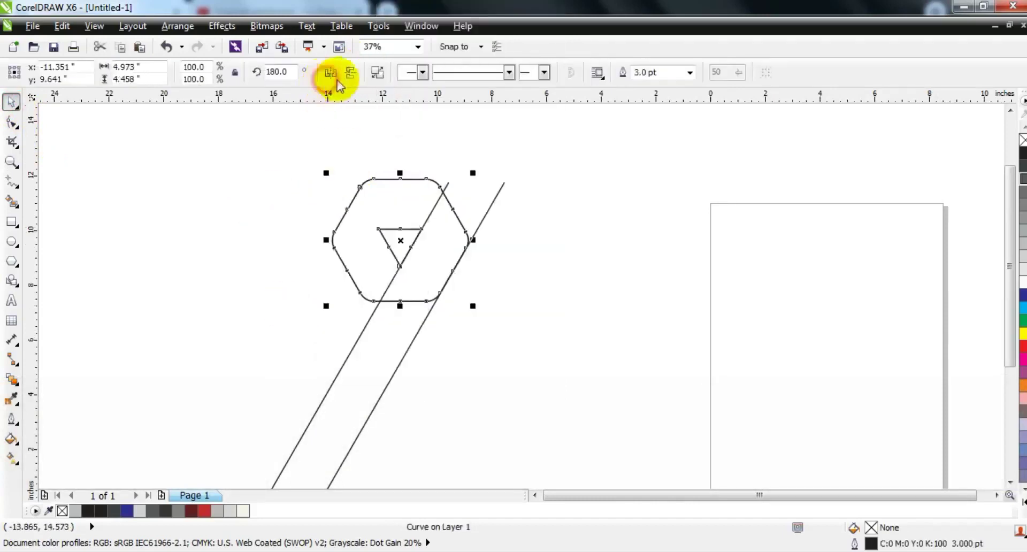
left_click(350, 73)
- Move the mirrored hexagon copy straight down to about y 4.22 in, fitting its edges to the slanted lines
left_click_drag(400, 241, 390, 385)
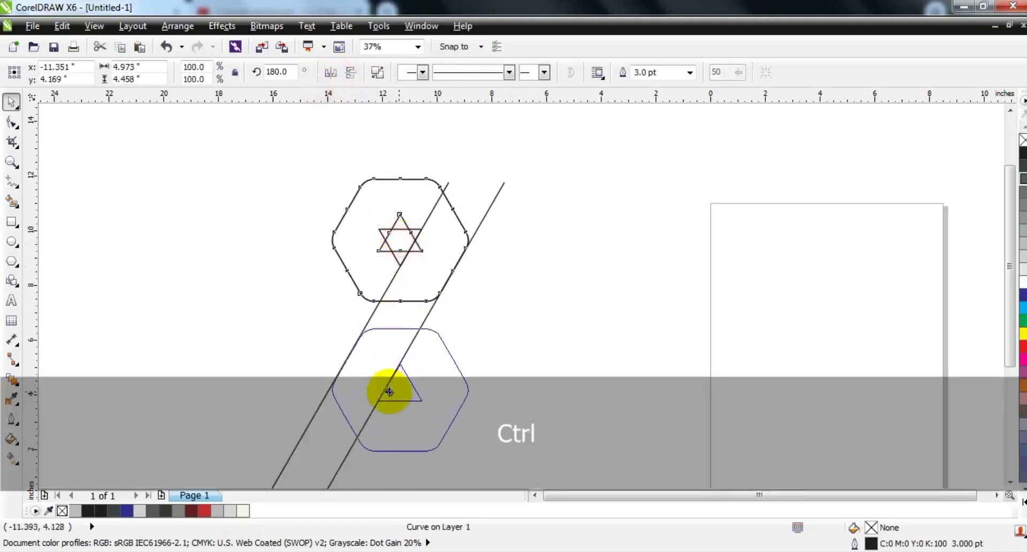
left_click_drag(390, 396, 390, 396)
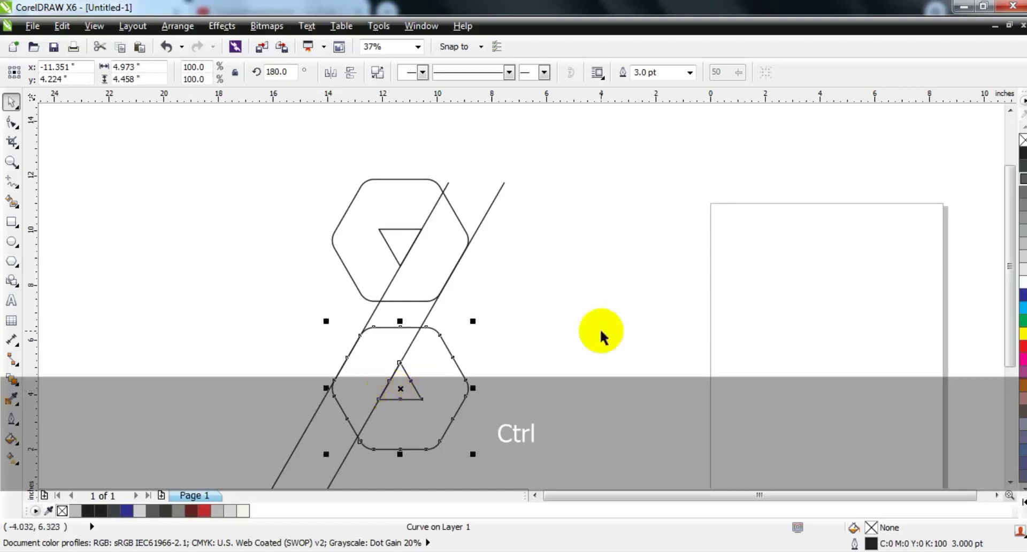
left_click(601, 331)
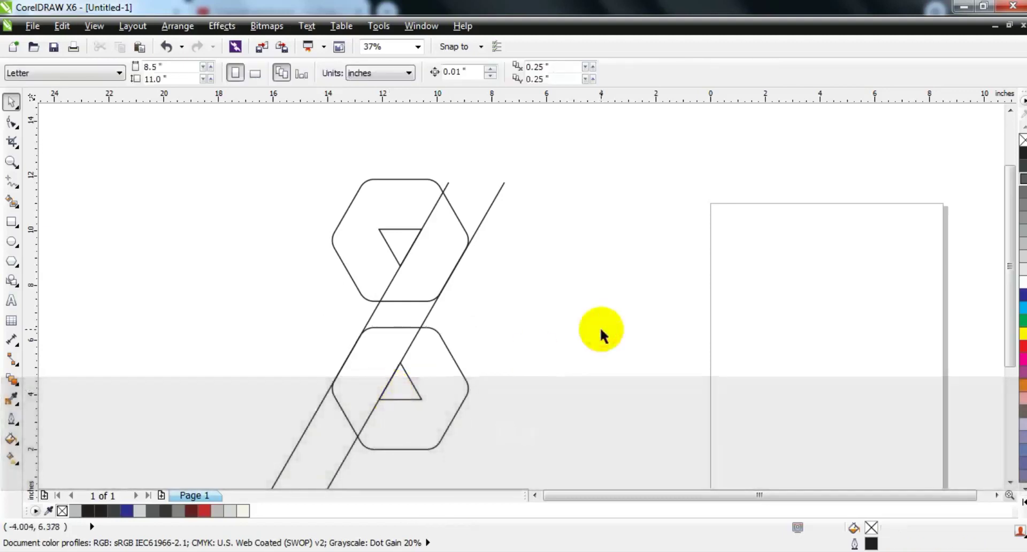
- Combine the two slanted lines into one curve and create a horizontally mirrored duplicate of it
left_click(489, 202)
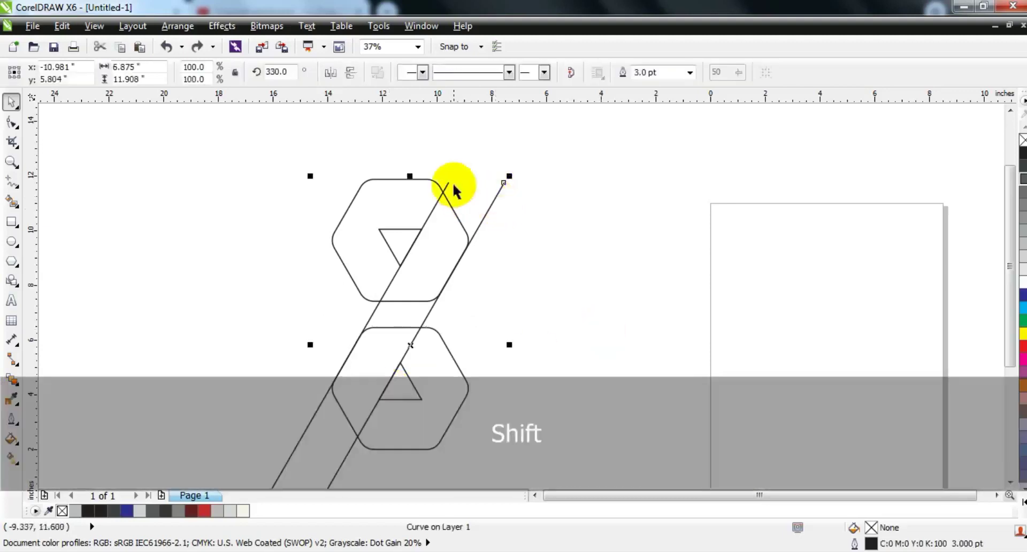
left_click(449, 185, "shift")
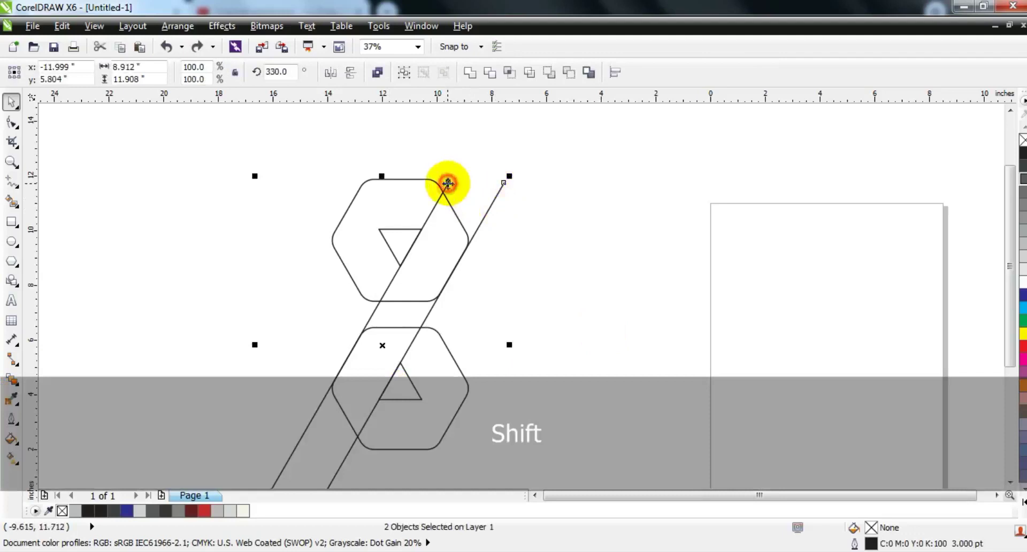
left_click(377, 74)
key("KP_Add")
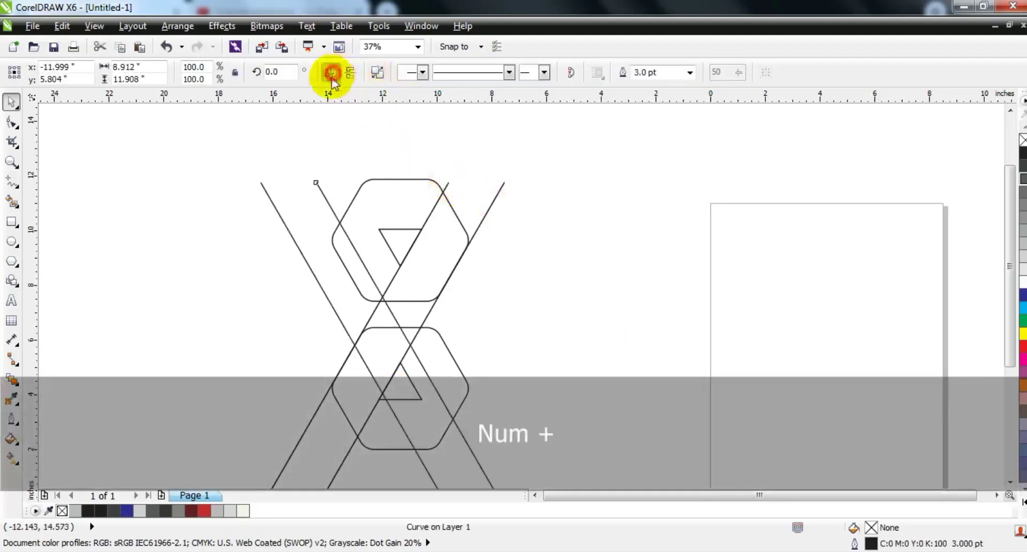
left_click(331, 72)
- Move the mirrored slanted lines horizontally to about x -10.69 in, aligning them with the hexagon and triangle edges
left_click_drag(380, 345, 419, 344)
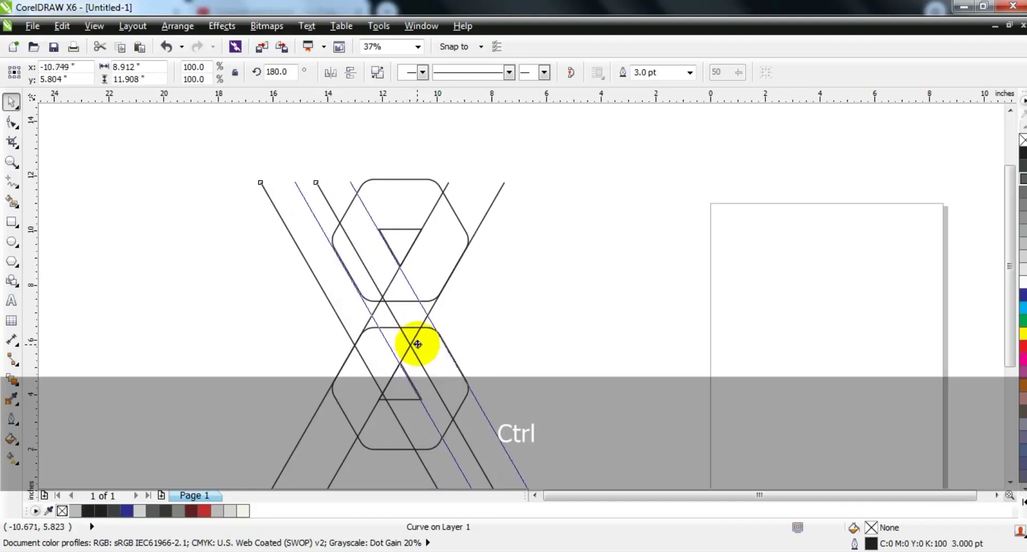
left_click_drag(417, 344, 415, 344)
left_click(12, 162)
left_click_drag(299, 209, 492, 311)
left_click(11, 102)
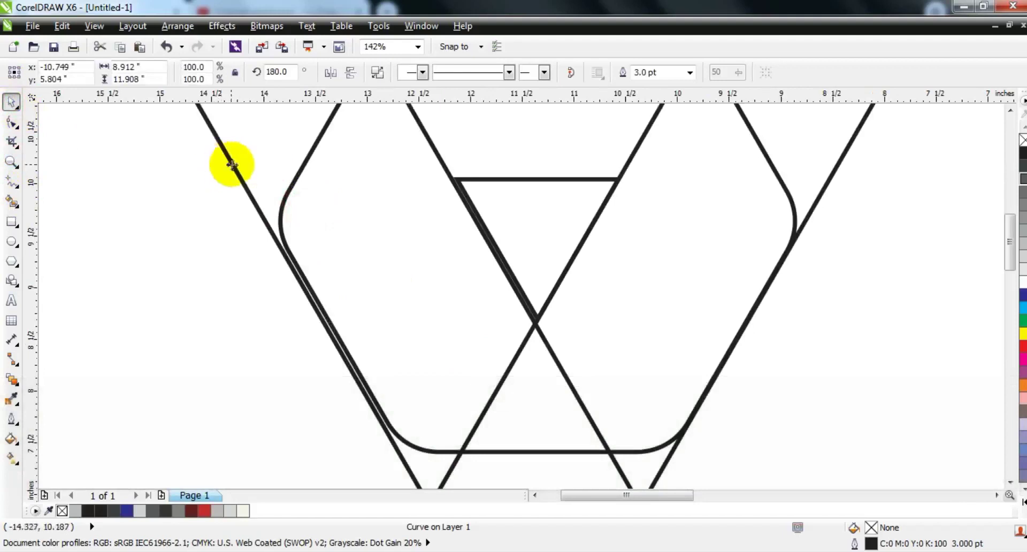
left_click(235, 165)
left_click_drag(235, 165, 239, 166)
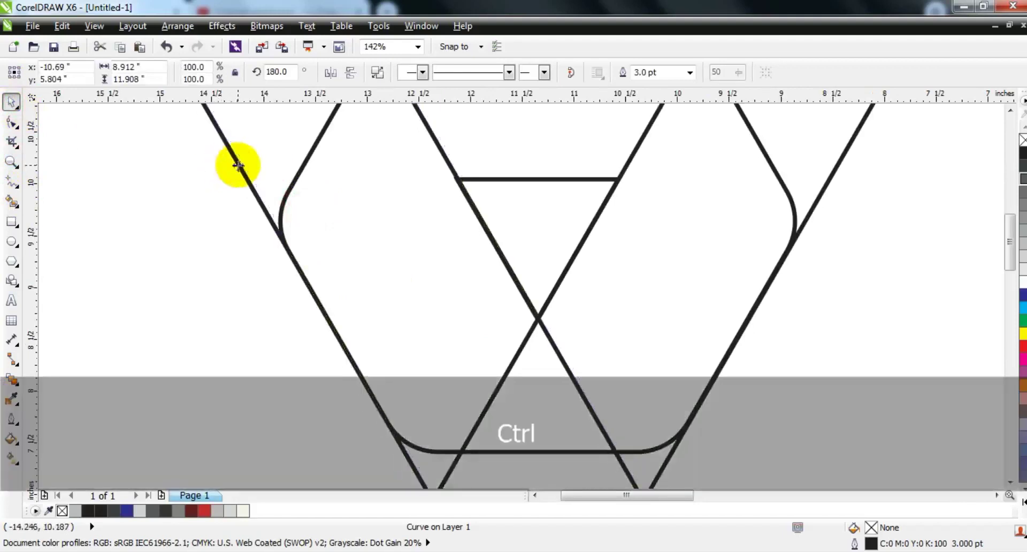
key("shift+F2")
key("Escape")
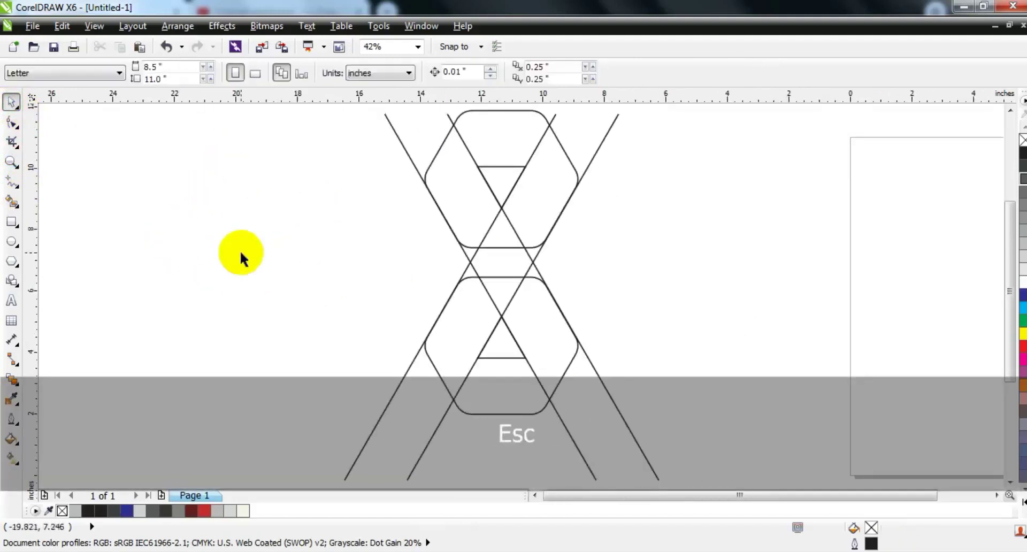
- Draw a horizontal line about 7.4 in long and place it along the base of the lower hexagon's triangle
left_click(11, 182)
left_click(199, 305)
left_click(433, 305, "ctrl")
left_click(12, 102)
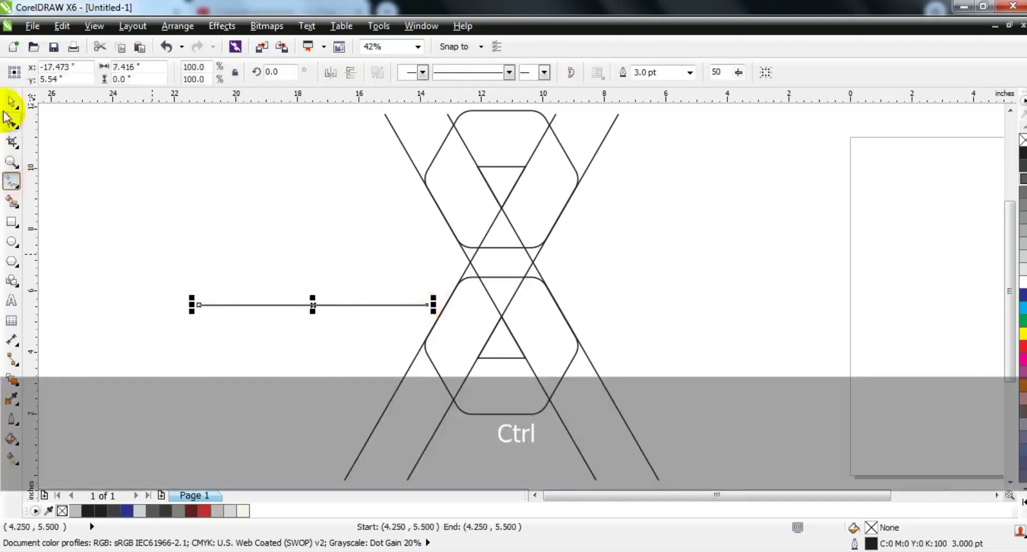
left_click_drag(317, 305, 509, 356)
key("shift+F2")
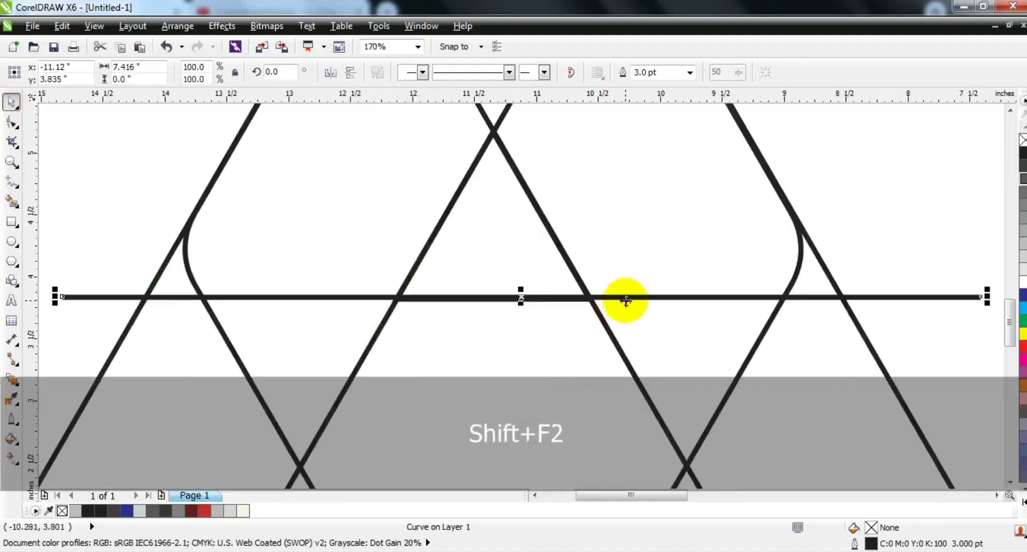
- Copy the horizontal line straight up onto the upper triangle's top edge, at about y 10.045 in
left_click_drag(626, 297, 603, 133)
key("F3")
key("shift+F2")
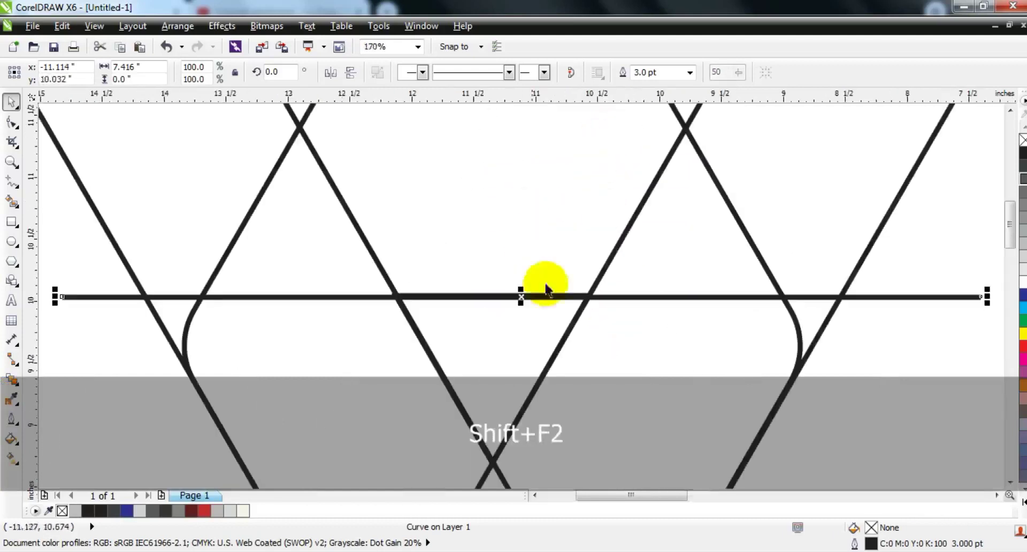
left_click_drag(615, 296, 613, 297)
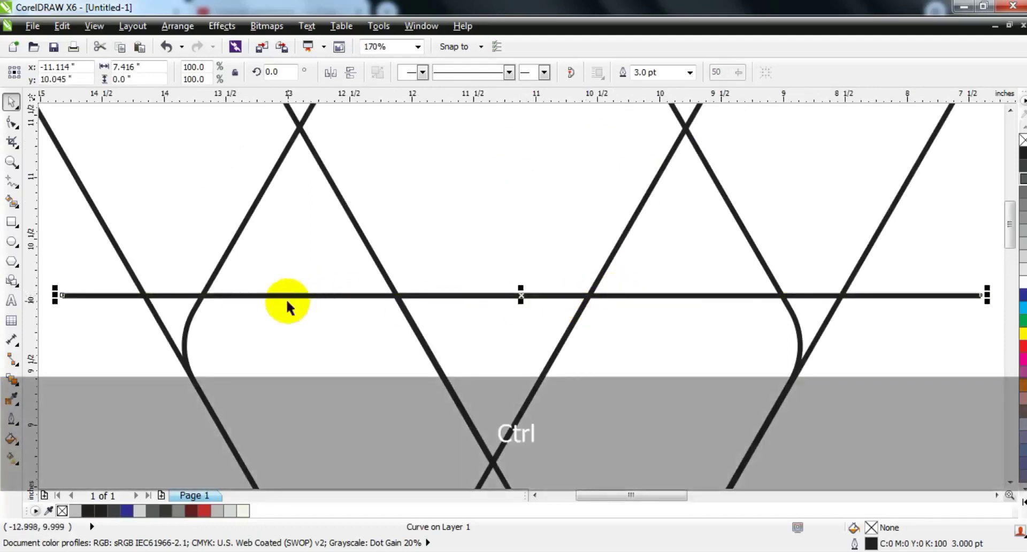
key("F3")
key("F3")
key("Escape")
left_click(360, 257)
key("F3")
key("F4")
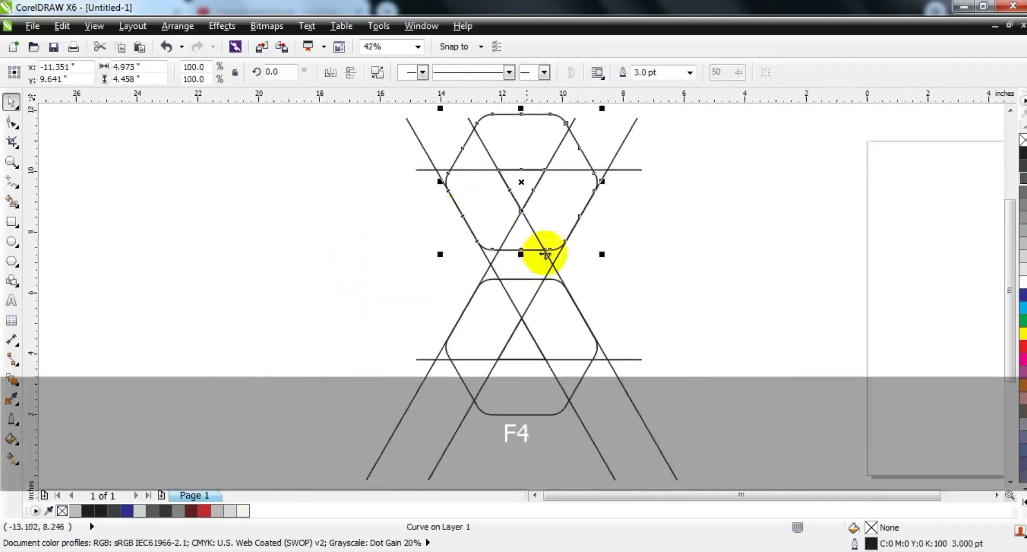
key("Escape")
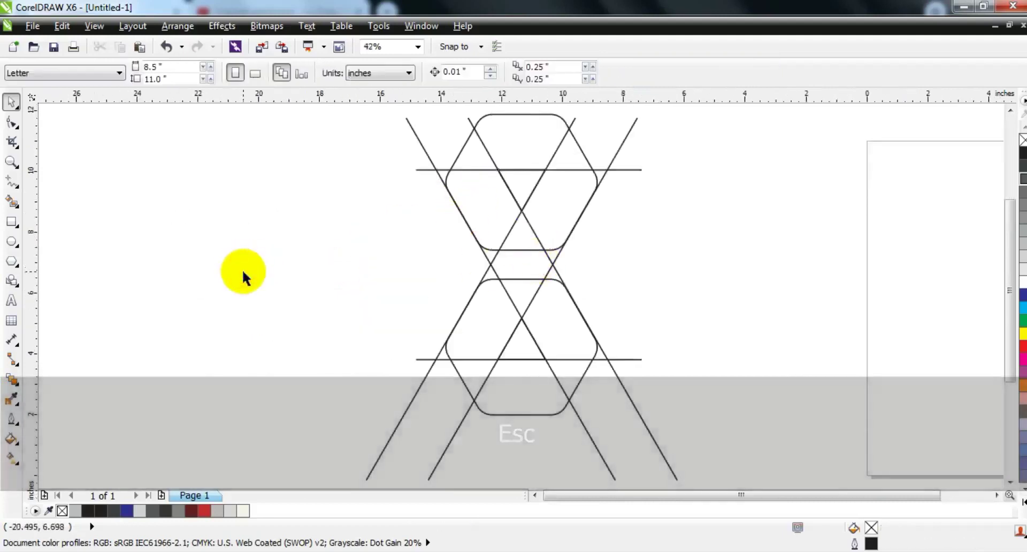
- Draw a circle about 0.89 in across and fit it inside the upper hexagon's top-left rounded corner, touching the slanted line
left_click(12, 162)
left_click_drag(422, 196, 659, 105)
left_click_drag(229, 182, 689, 361)
left_click(12, 242)
left_click_drag(333, 309, 267, 212)
left_click(11, 102)
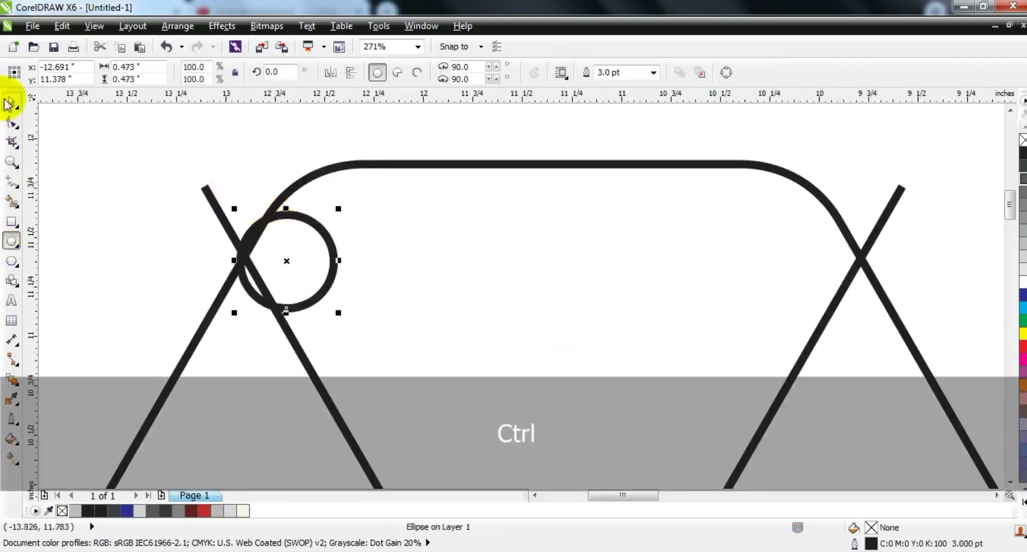
left_click_drag(309, 264, 326, 265)
left_click_drag(348, 204, 438, 159)
left_click_drag(260, 340, 254, 358)
left_click_drag(323, 307, 325, 312)
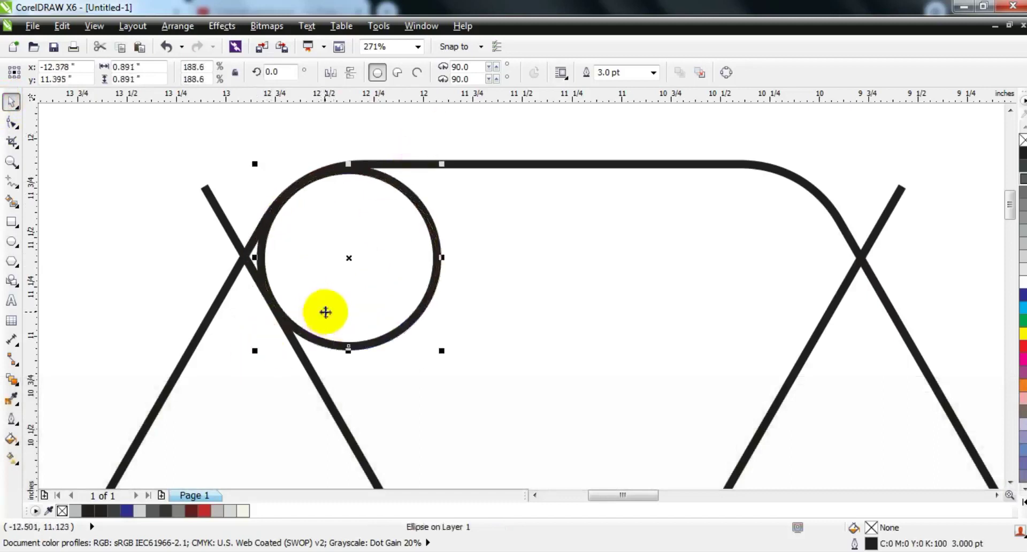
- Copy the circle to the upper hexagon's right corner and shrink it to about 0.884 in, tangent to the horizontal line
key("F3")
left_click_drag(364, 279, 629, 431)
key("shift+F2")
key("F3")
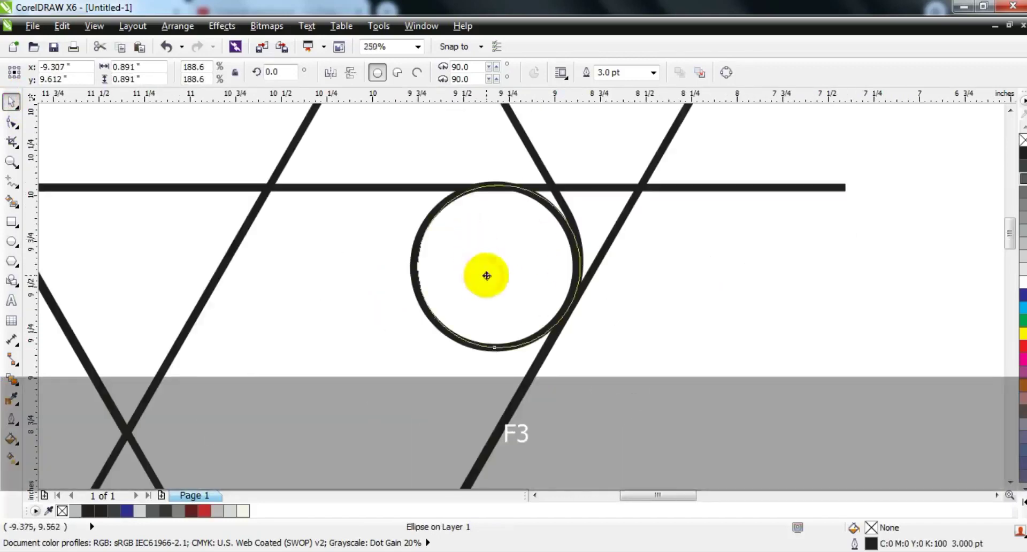
left_click_drag(410, 179, 411, 182)
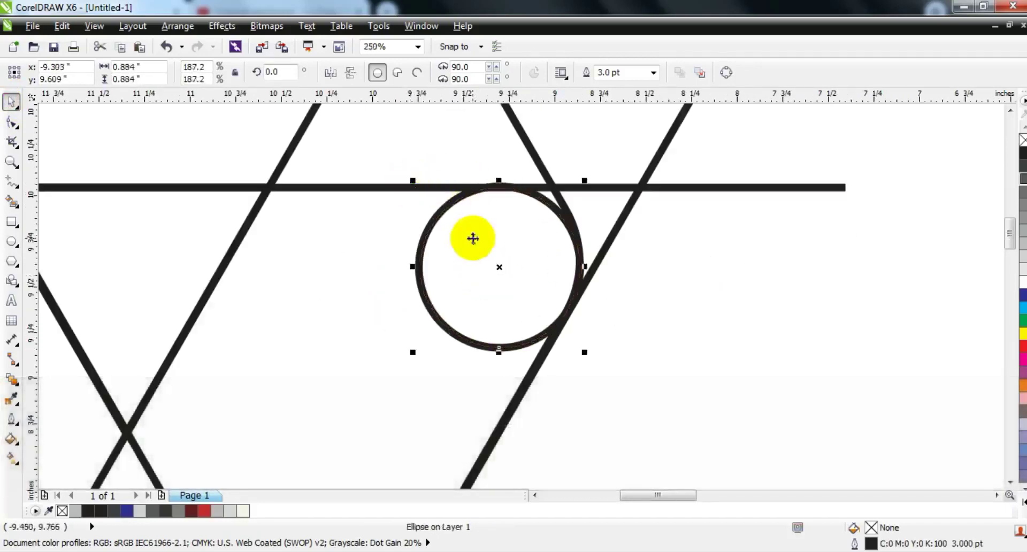
key("F3")
key("F3")
- Duplicate both circles, mirror the copies horizontally and vertically, and fit them into the lower hexagon's left and bottom-right corners
left_click(350, 170, "shift")
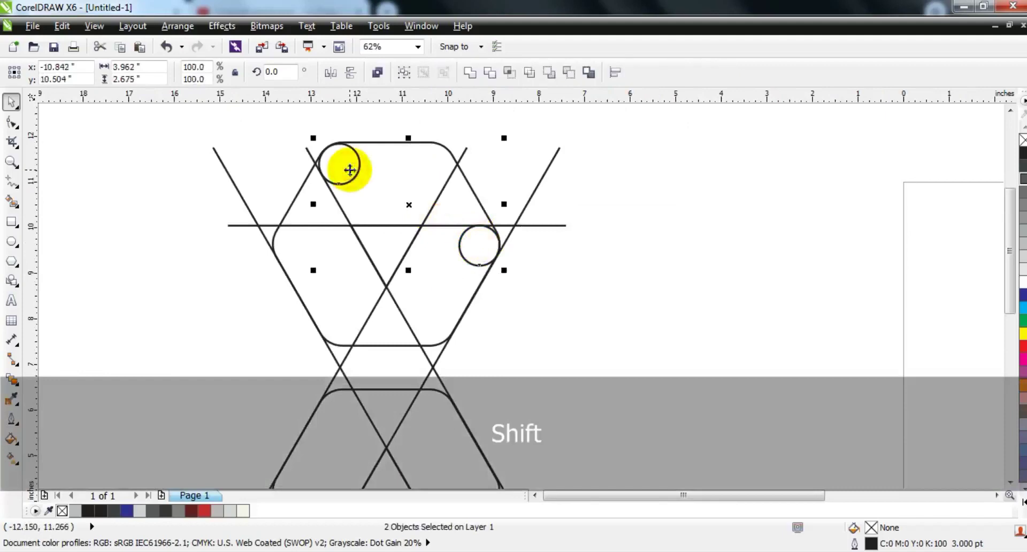
key("KP_Add")
left_click(331, 72)
left_click(350, 72)
key("F3")
left_click_drag(401, 213, 363, 376)
scroll(380, 406, "up", 3)
left_click_drag(460, 288, 376, 277)
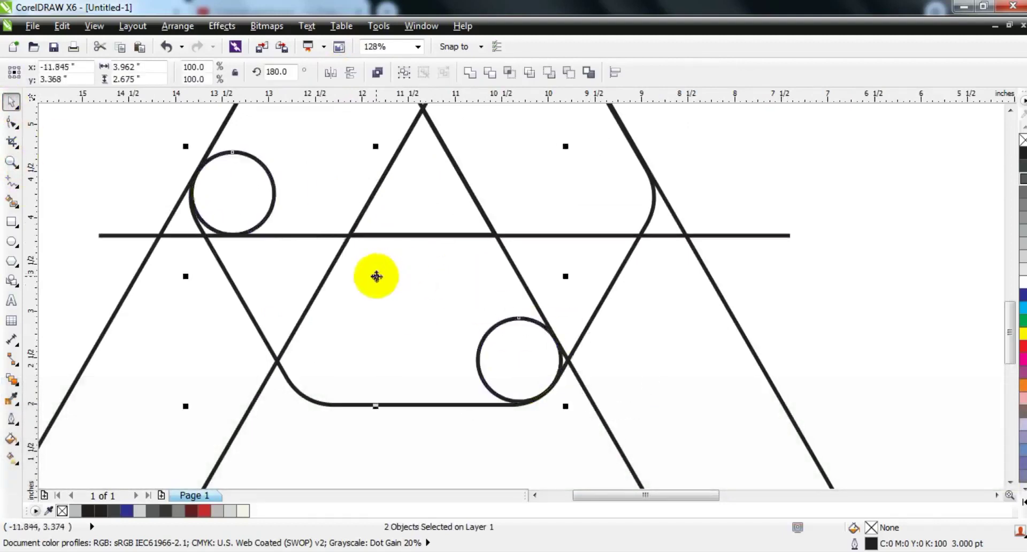
scroll(309, 337, "down", 3)
key("Escape")
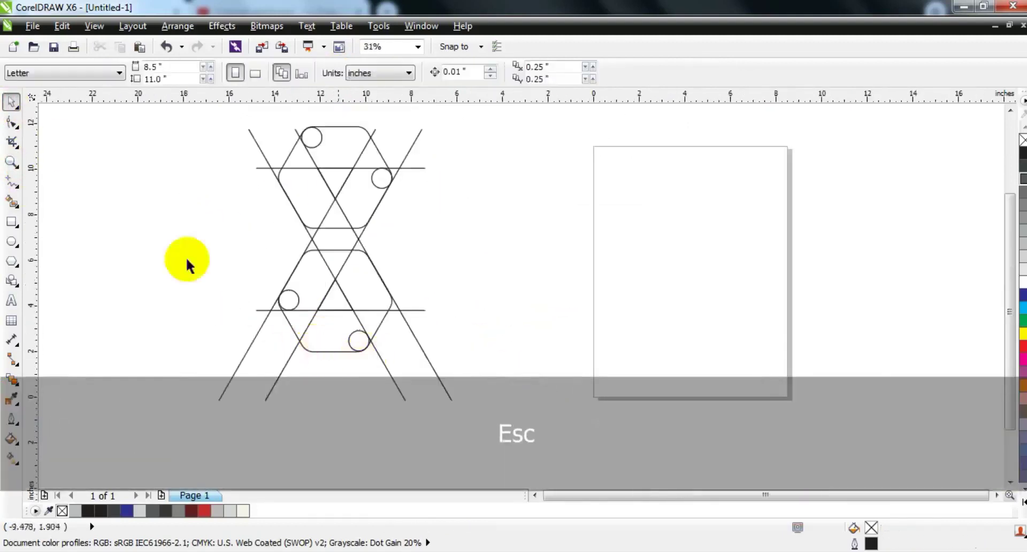
- Combine all the construction shapes into one curve and set its outline width to 0.75 pt
left_click(12, 161)
mouse_move(250, 111)
left_mouse_down()
mouse_move(454, 346)
mouse_move(500, 374)
left_mouse_up()
left_click(12, 102)
scroll(367, 274, "down", 2)
left_click_drag(307, 187, 518, 403)
key("shift+F2")
left_click(376, 77)
left_click(689, 72)
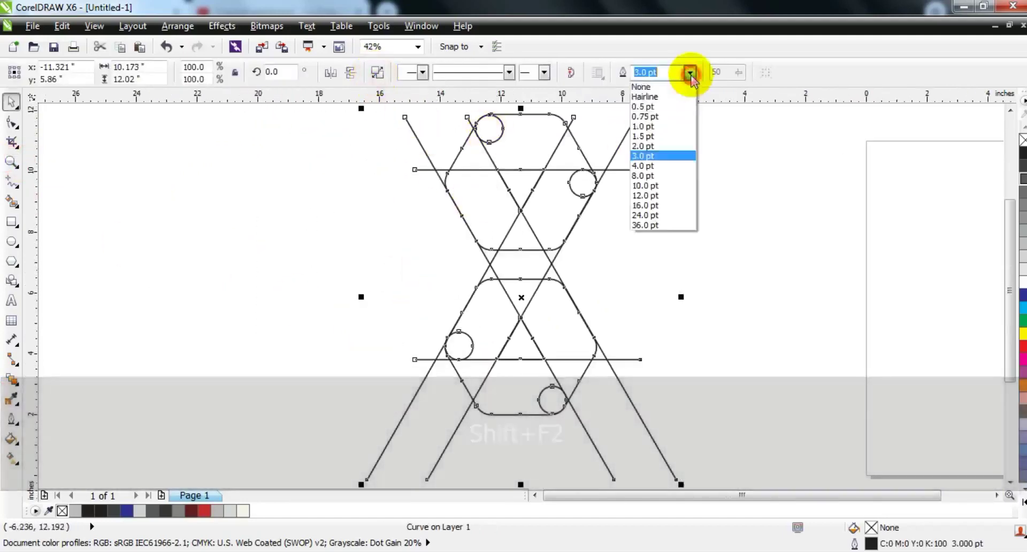
left_click(659, 118)
- Smart Fill the upper hexagon's regions above the horizontal line, including the circle and the corner sliver, with 30% black and a 0.5 pt outline
left_click(10, 162)
left_click_drag(469, 295, 660, 127)
right_click(491, 205)
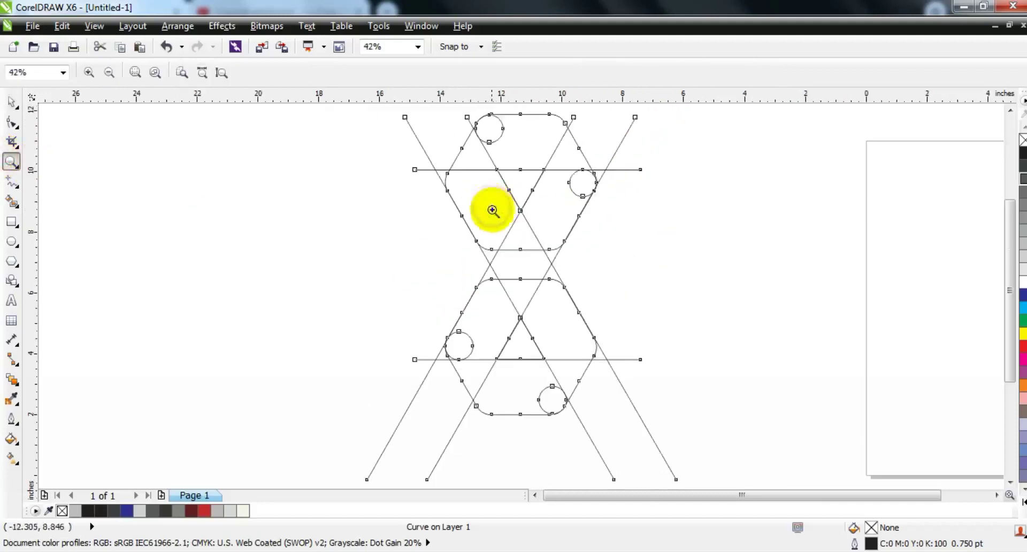
left_click_drag(408, 238, 709, 119)
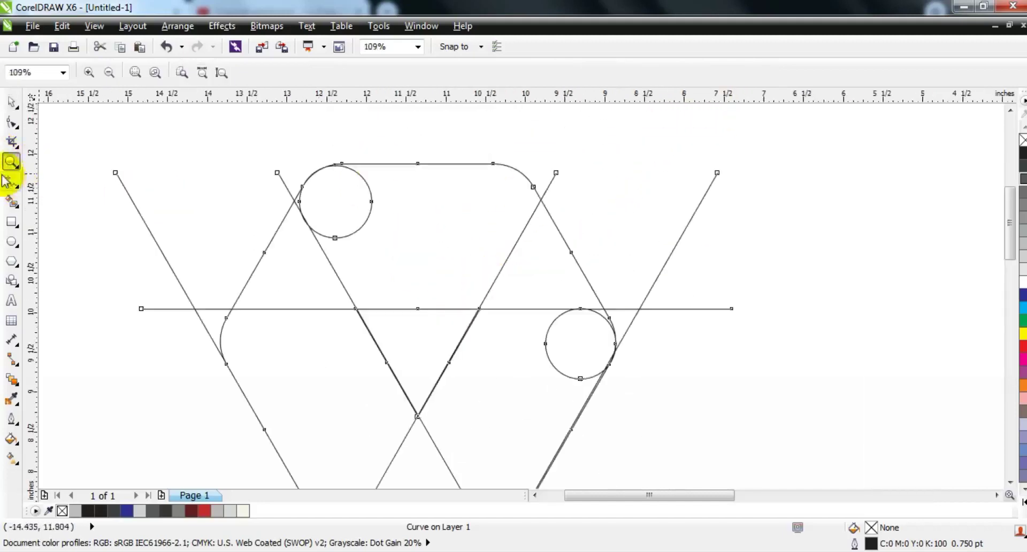
left_click(11, 202)
key("Escape")
left_click(447, 206)
left_click(344, 201)
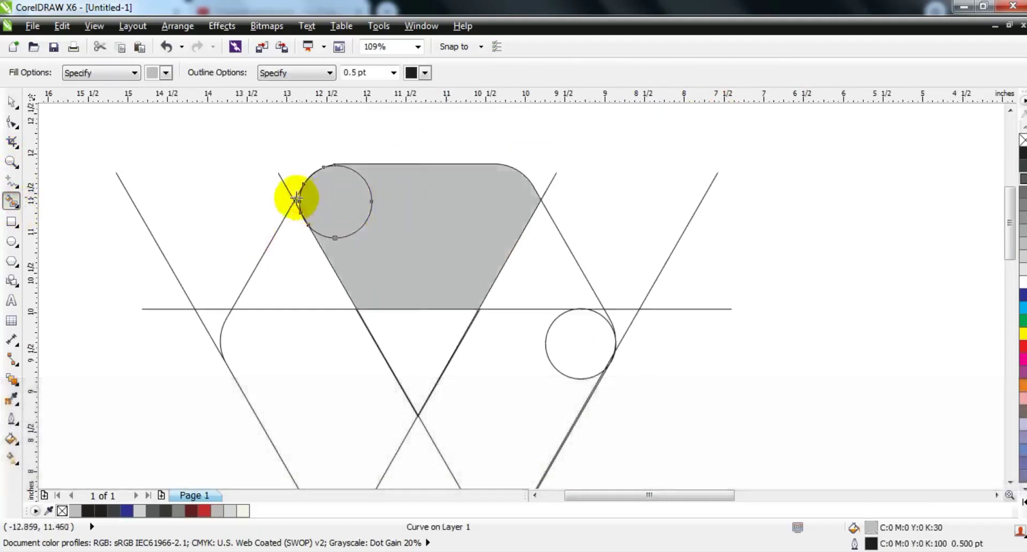
left_click(297, 199)
left_click(280, 241)
left_click(537, 282)
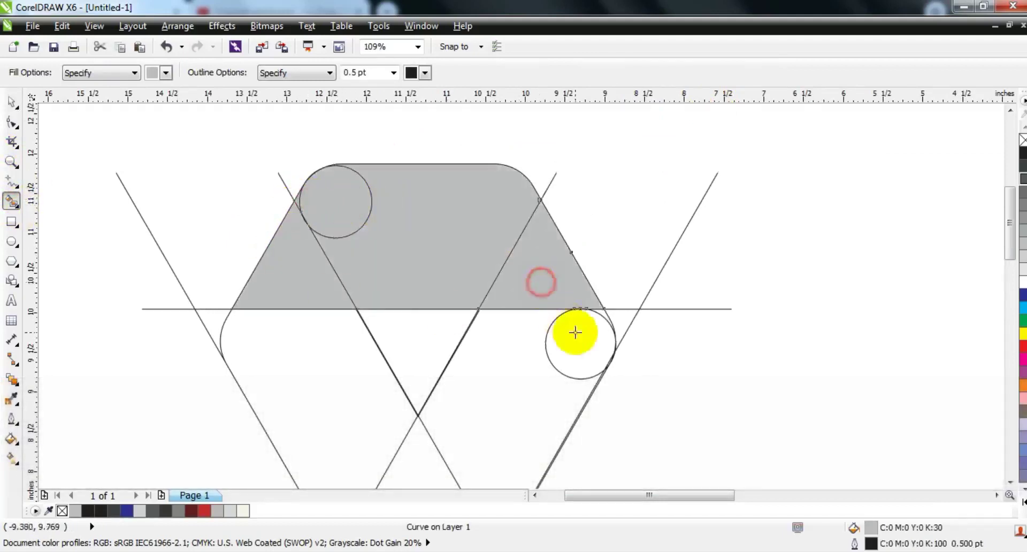
- Smart Fill the upper hexagon's regions below the horizontal line with the same grey, leaving the triangle empty
left_click(575, 332)
left_click(494, 348)
left_click(309, 367)
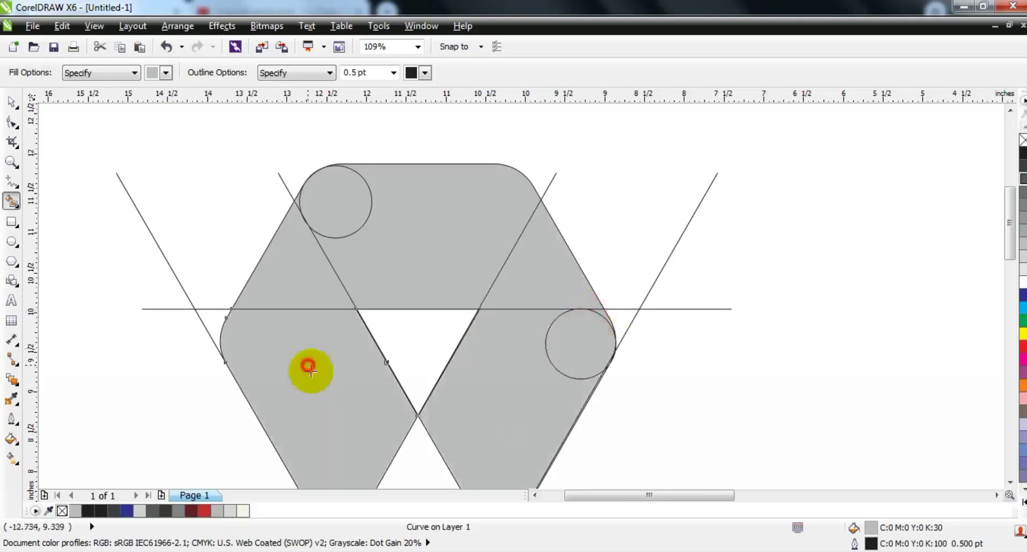
left_click(419, 457)
- Smart Fill the crossing regions between the upper and lower hexagons with the same grey
key("F3")
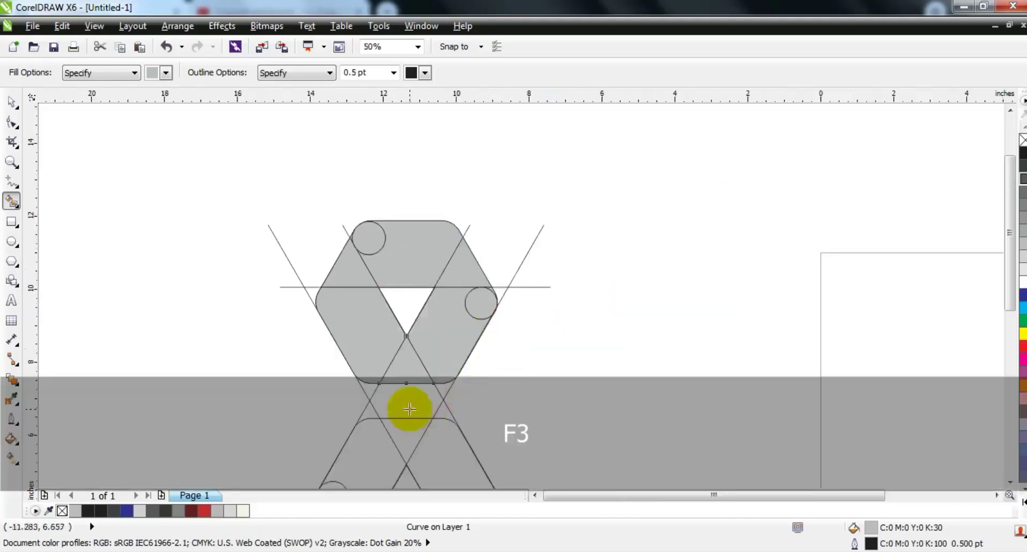
left_click(445, 389)
left_click(373, 389)
left_click(366, 407)
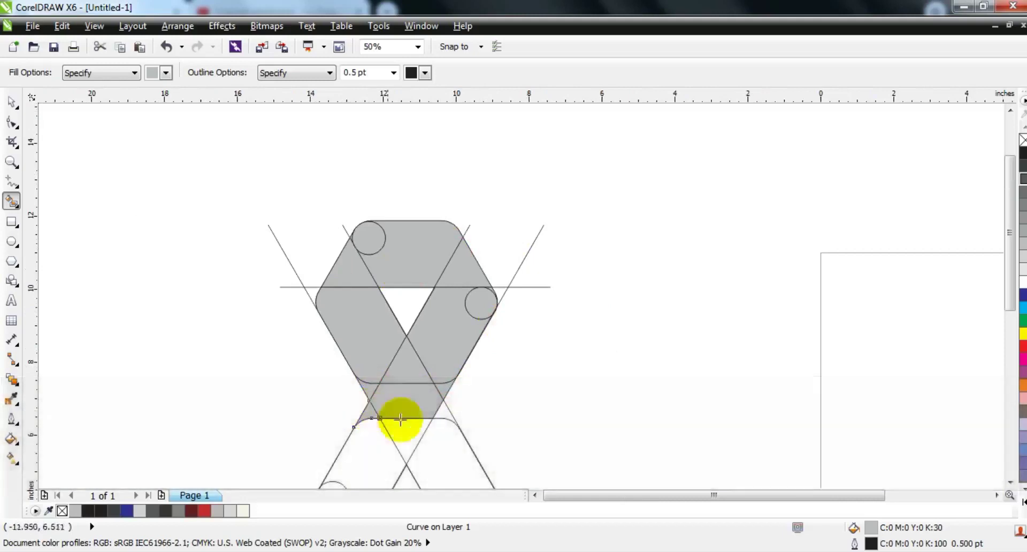
left_click(444, 409)
- Smart Fill the lower hexagon's remaining regions around its empty triangle with the same grey
left_click(371, 439)
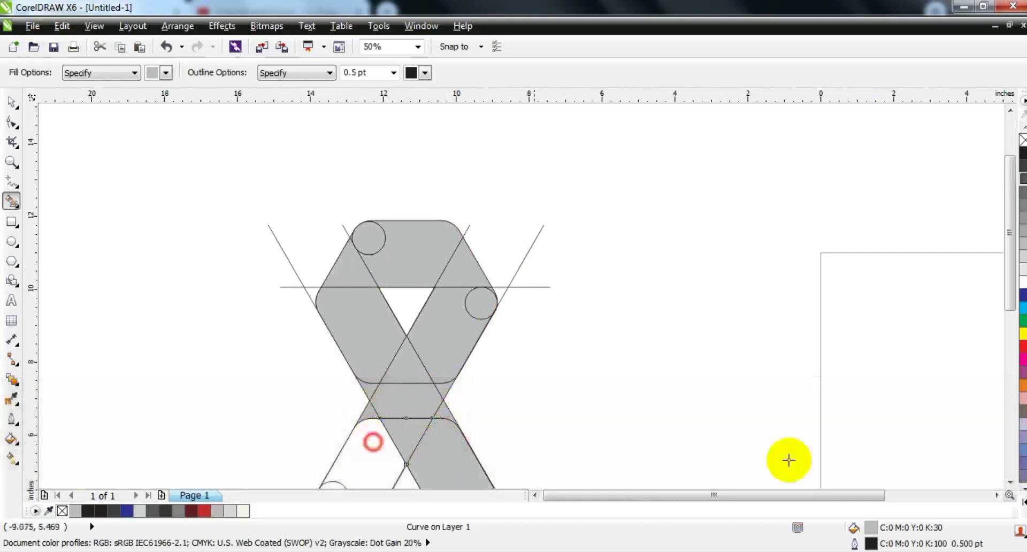
left_click(388, 464)
left_click(1009, 482)
left_click(464, 330)
left_click(421, 337)
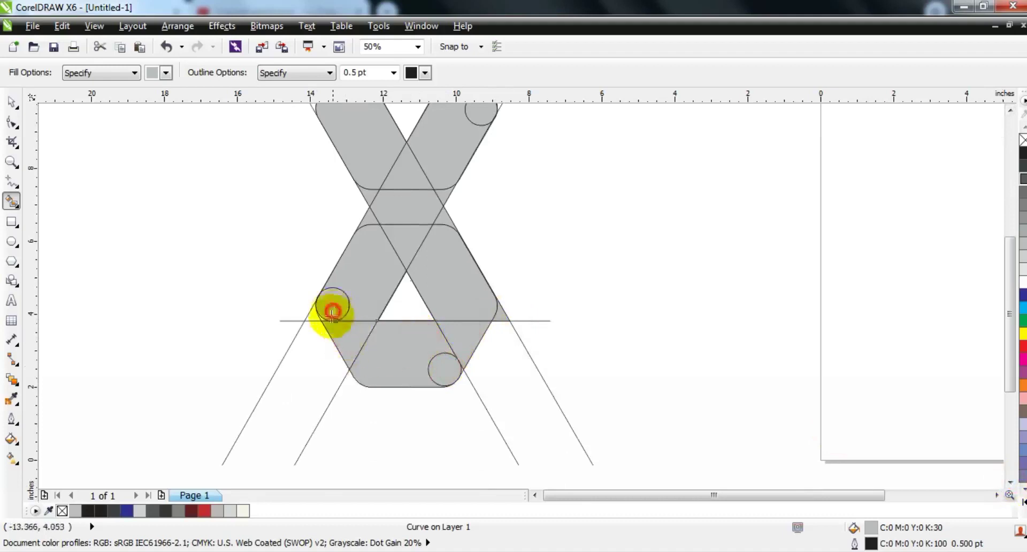
- Smart Fill the small slivers beside the lower hexagon's left and bottom-right circles
left_click(10, 164)
left_click_drag(431, 368, 538, 409)
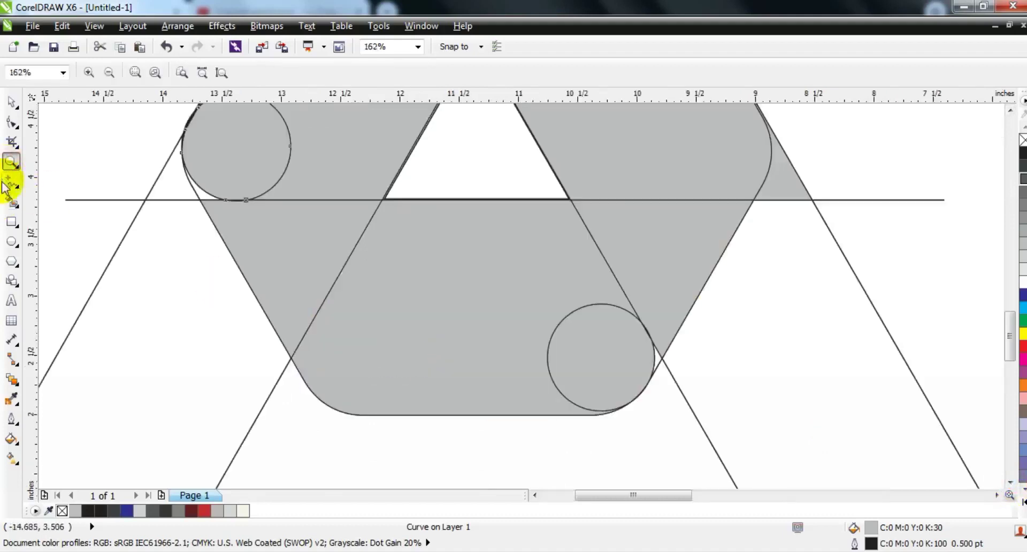
left_click(12, 200)
left_click(197, 194)
left_click(656, 355)
left_click(12, 106)
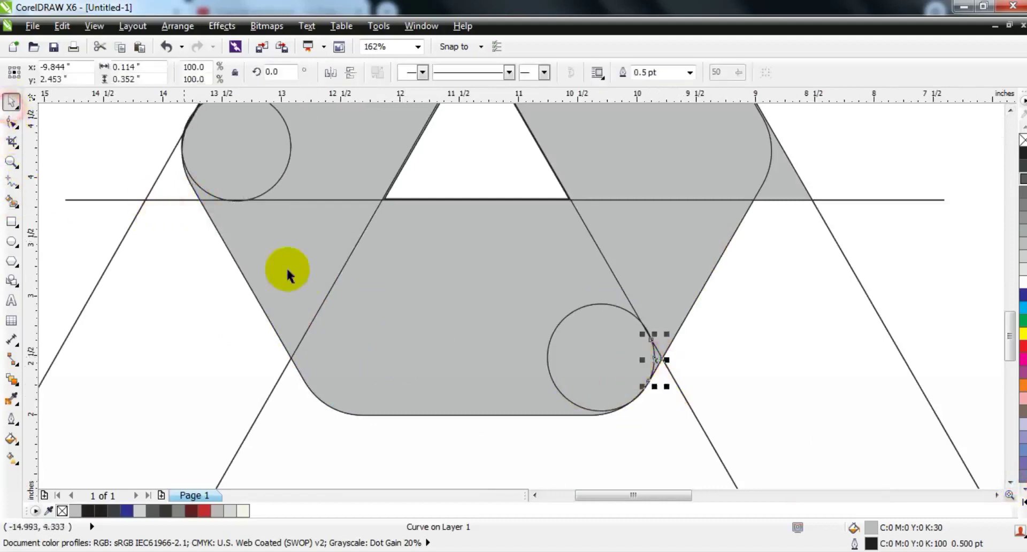
- Delete the combined construction curve, keeping only the grey filled pieces
key("F3")
key("F3")
key("Escape")
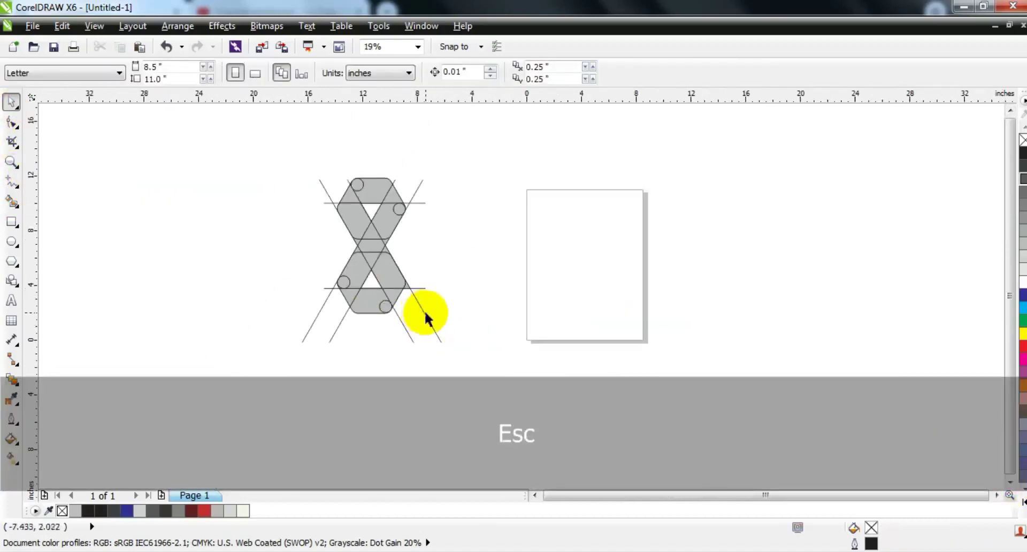
scroll(332, 278, "up", 2)
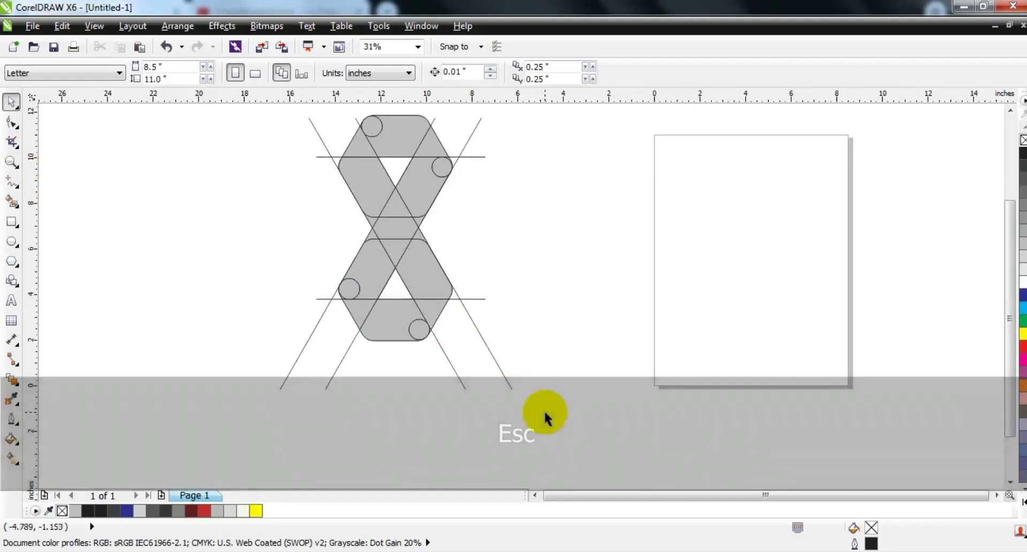
key("ctrl+a")
key("shift+F2")
key("Escape")
left_click(609, 167)
key("Delete")
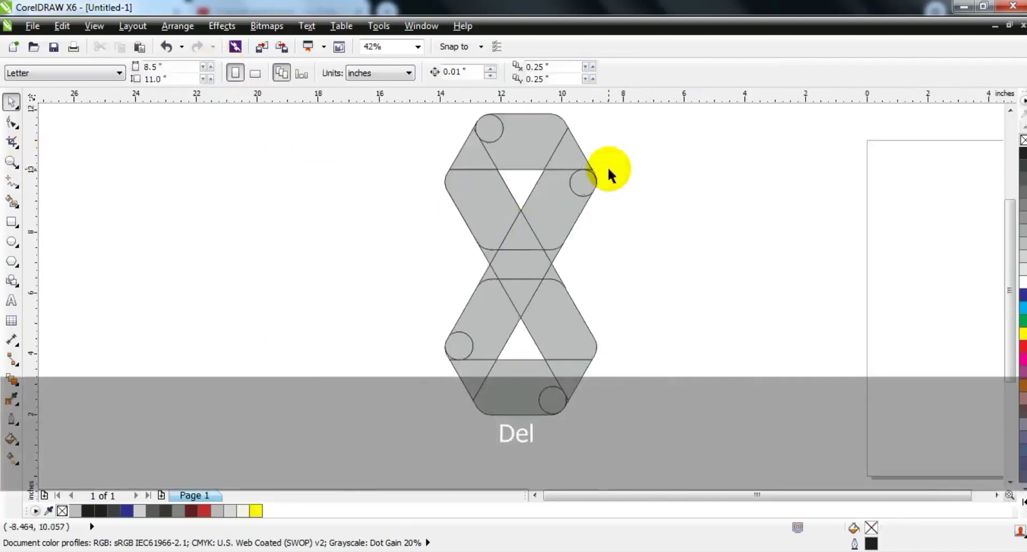
- Weld the upper hexagon's top piece with its top-left circle, right triangle and the sliver above the right circle into one band
key("F2")
left_click_drag(412, 111, 632, 199)
key("Escape")
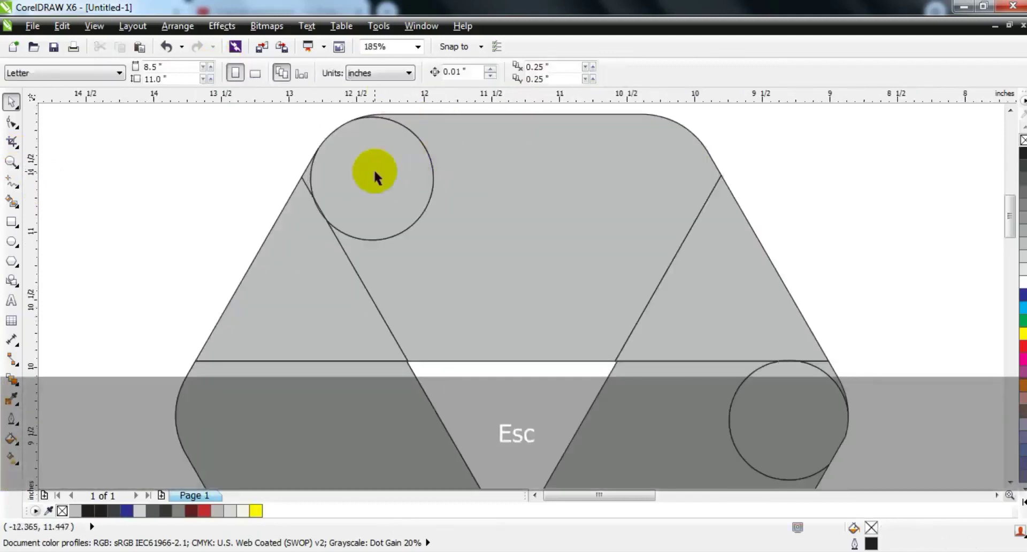
left_click(374, 167)
left_click(524, 180, "shift")
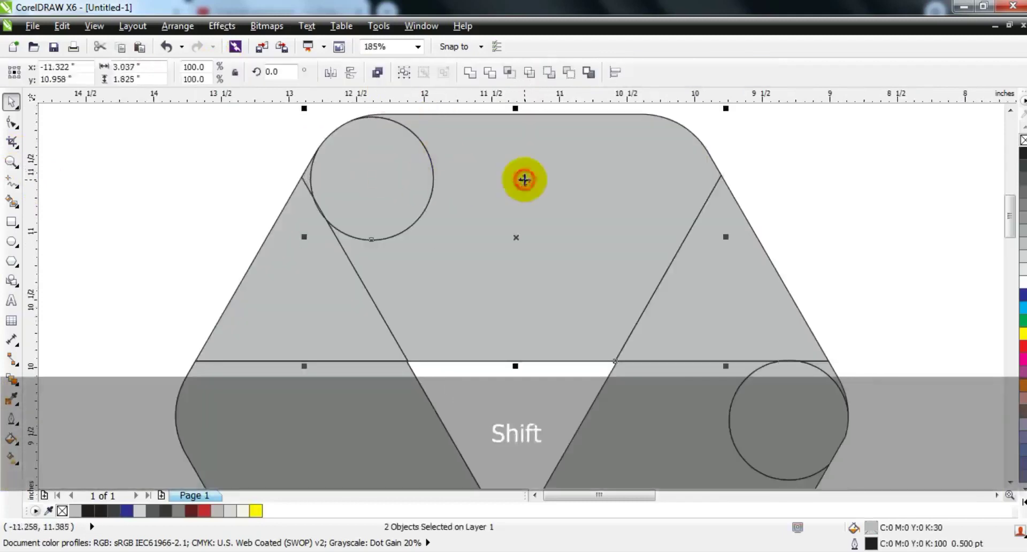
left_click(704, 272, "shift")
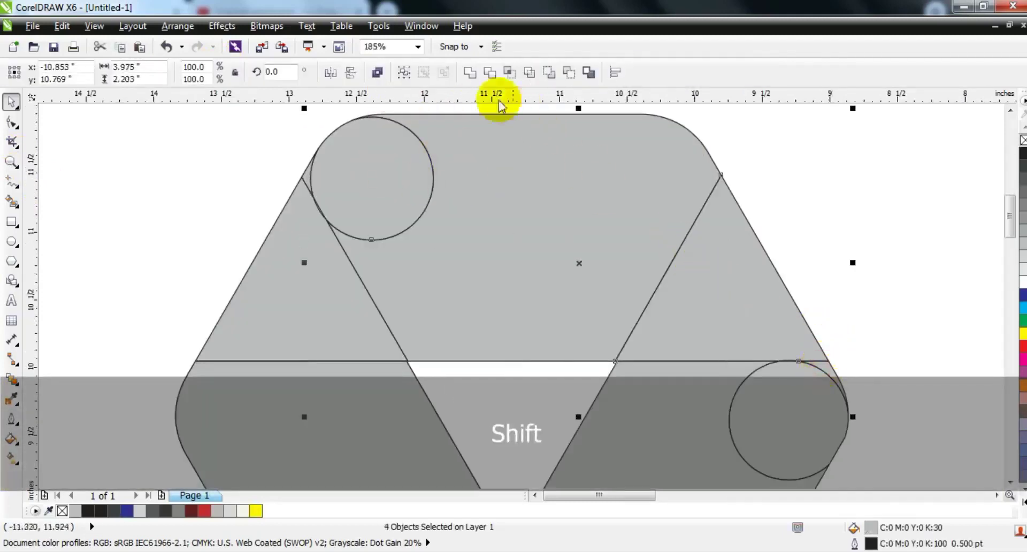
left_click(471, 72)
left_click(793, 213)
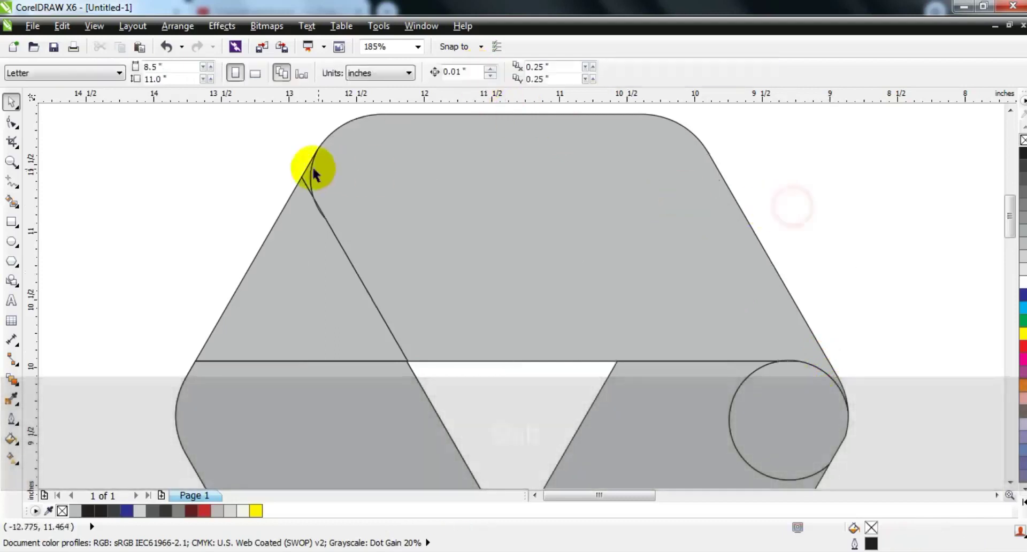
- Weld the small sliver beside the upper hexagon's top-left rounded end onto the adjoining left triangle
left_click(314, 169)
left_click(316, 242, "shift")
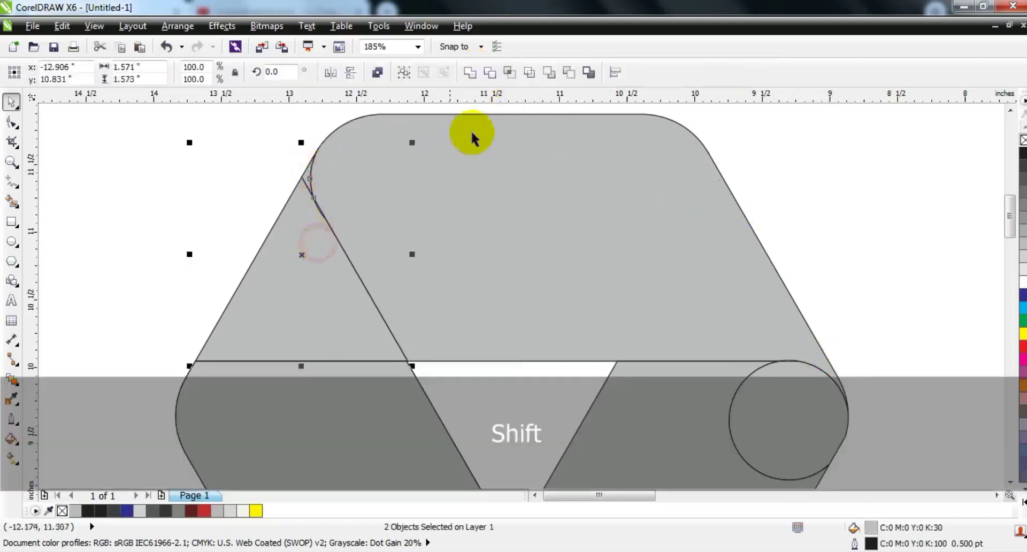
left_click(470, 72)
scroll(238, 257, "down", 2)
key("Escape")
key("F3")
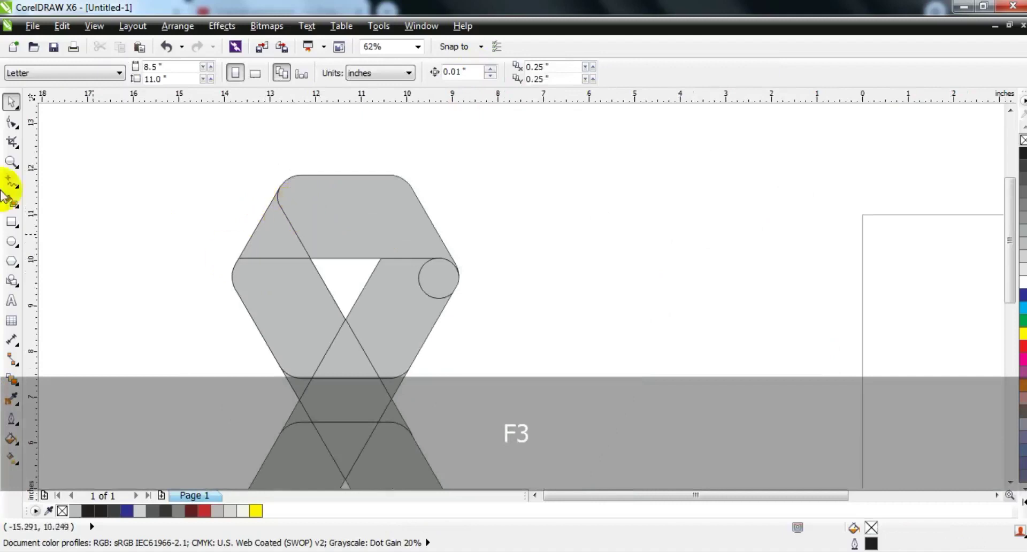
- Weld the upper hexagon's left triangle, left side piece and lower corner piece into one left band
left_click(11, 166)
left_click_drag(202, 220, 586, 460)
left_click(11, 101)
left_click(293, 135)
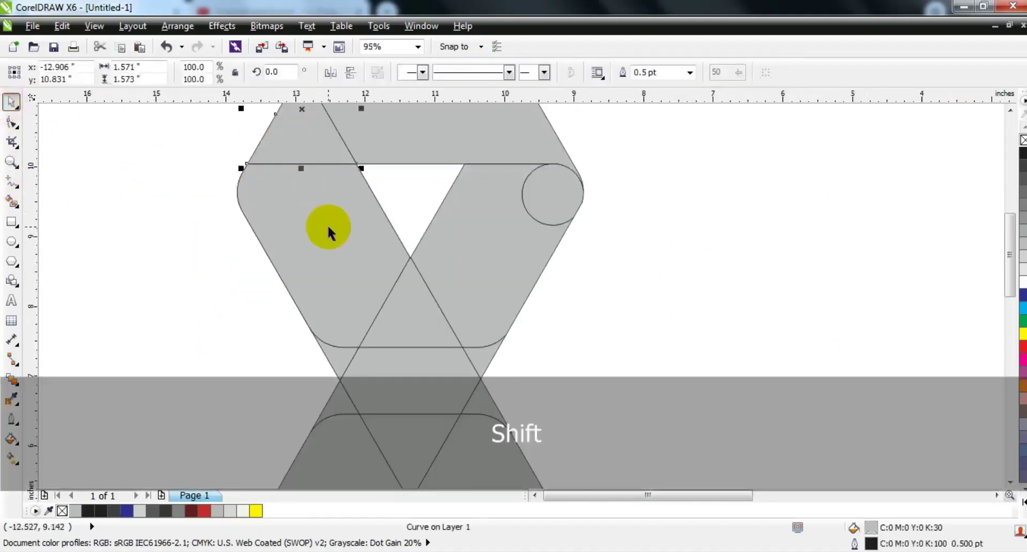
left_click(328, 229, "shift")
left_click(343, 360, "shift")
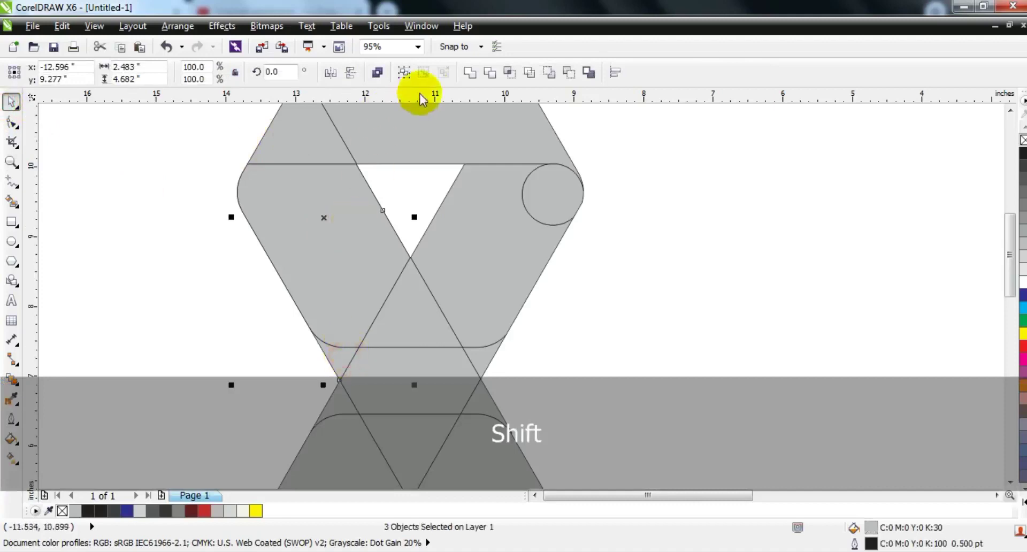
left_click(469, 74)
left_click(608, 310)
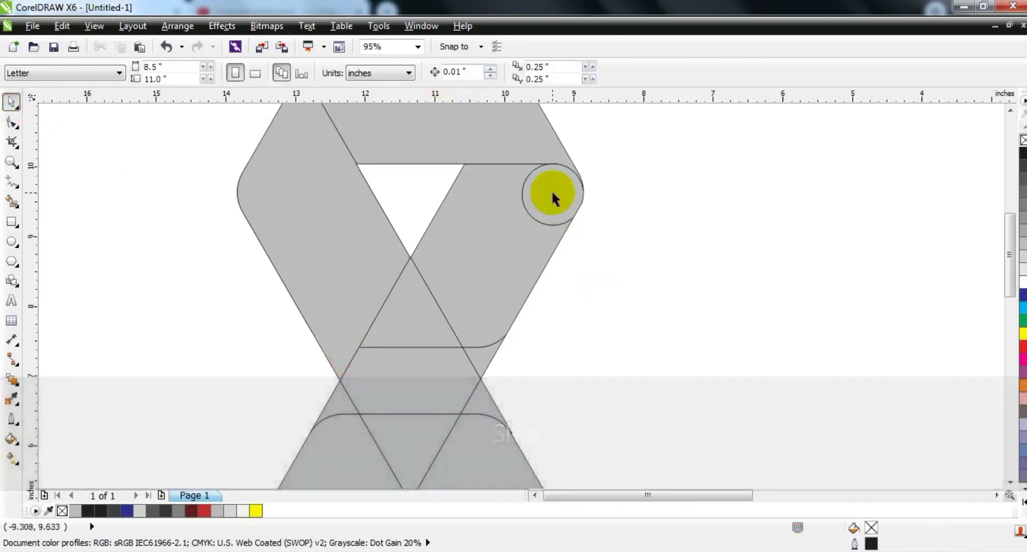
- Weld the pieces from the upper hexagon's right circle through the crossing to the lower hexagon's left circle into one diagonal band
left_click(550, 191)
left_click(501, 282, "shift")
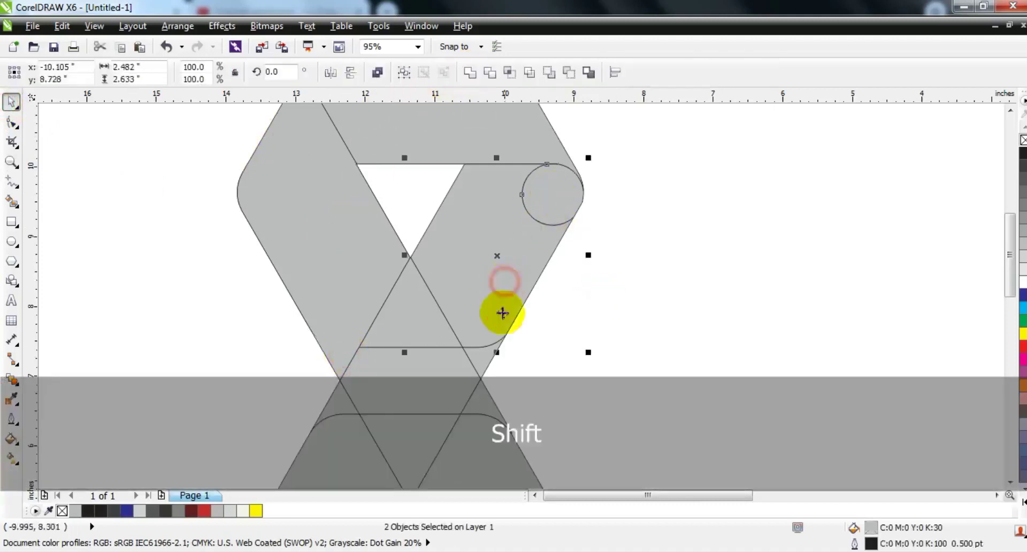
left_click(487, 352, "shift")
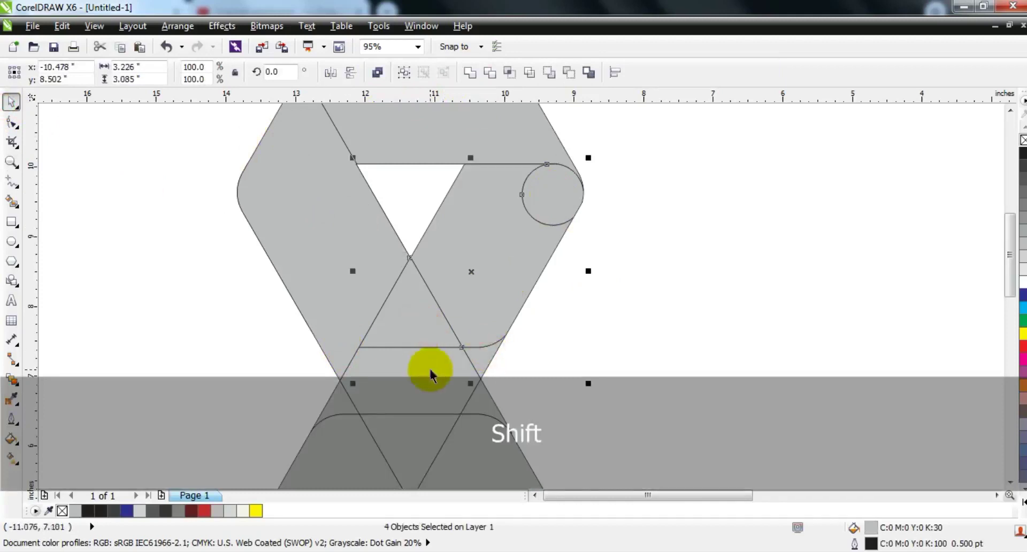
left_click(334, 402, "shift")
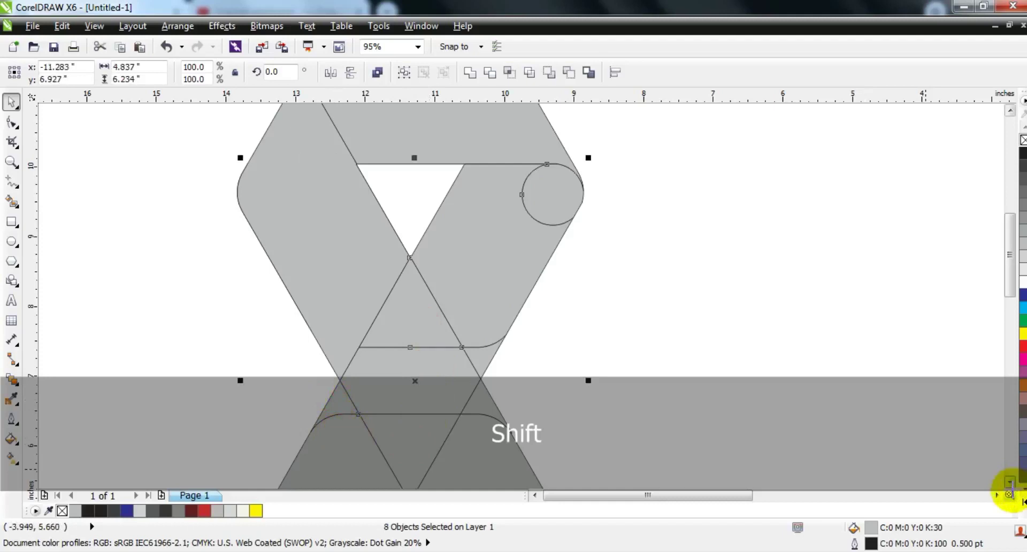
left_click(1009, 482)
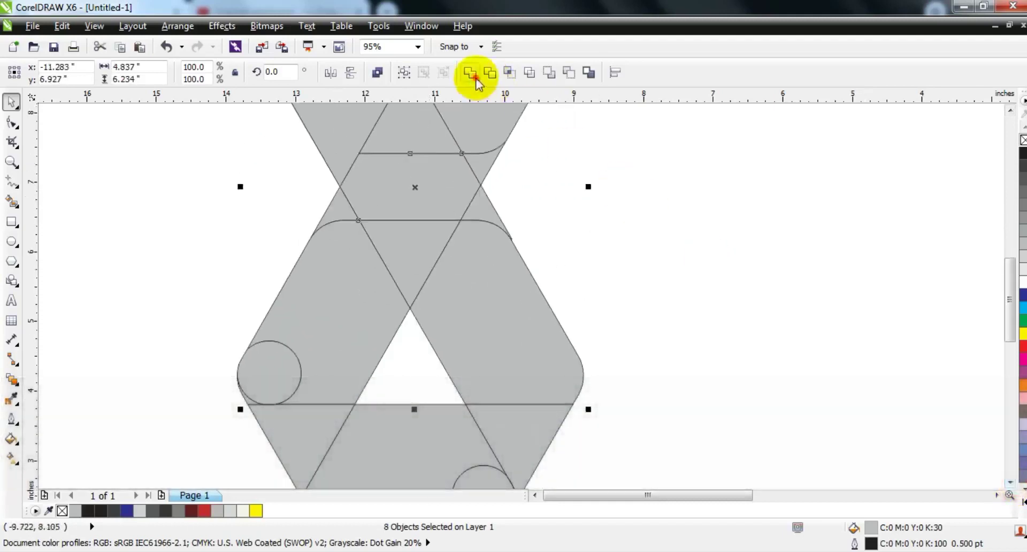
left_click(475, 80)
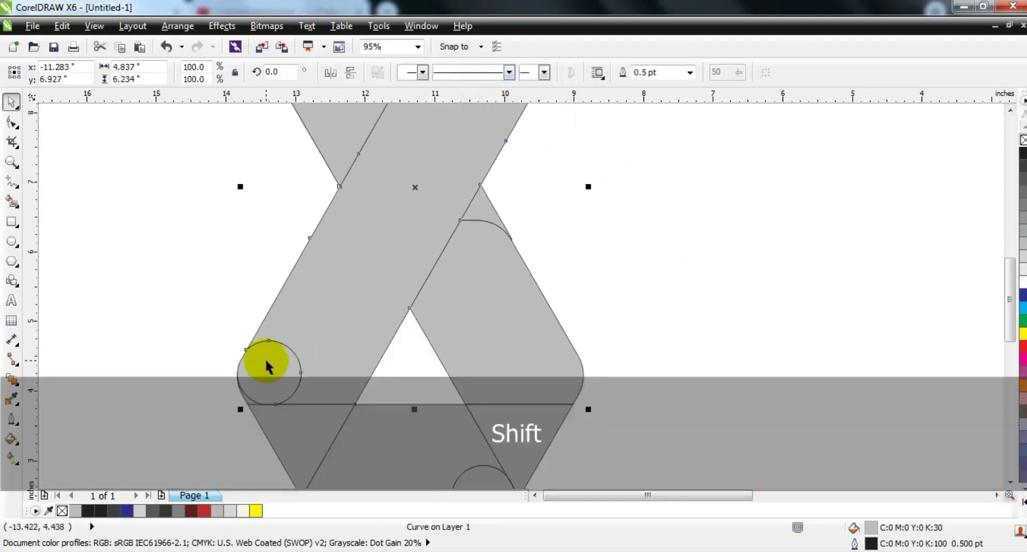
left_click(269, 364, "shift")
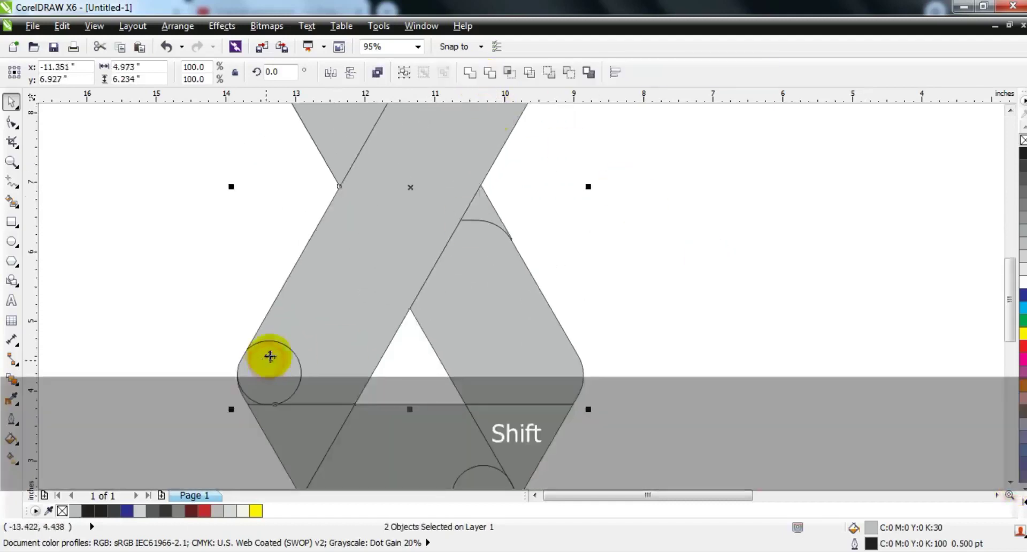
left_click(469, 79)
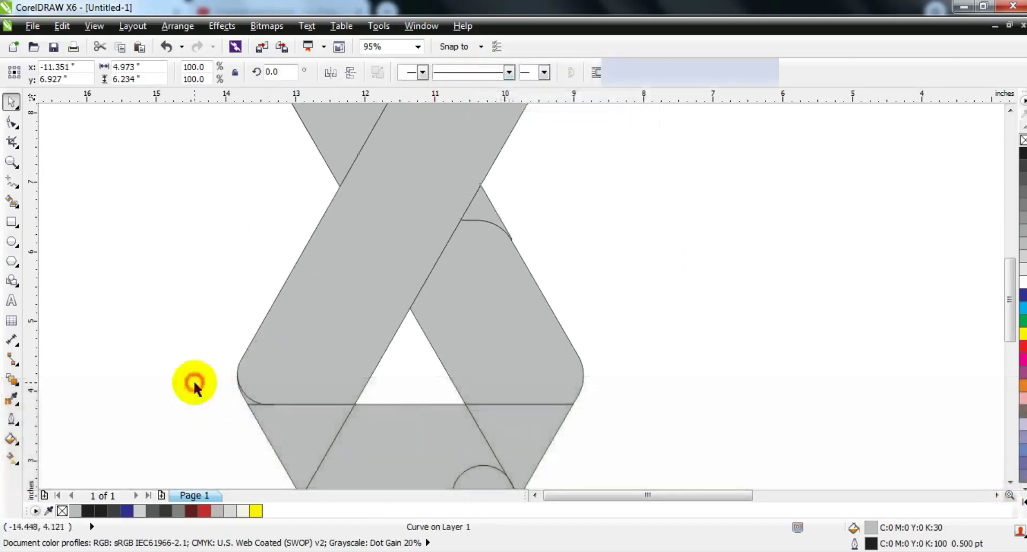
left_click(194, 385)
- Weld the lower hexagon's left sliver, left triangle, bottom piece and bottom-right circle into one bottom band
key("F3")
key("Escape")
left_click(11, 161)
left_click_drag(210, 244, 529, 415)
left_click(11, 102)
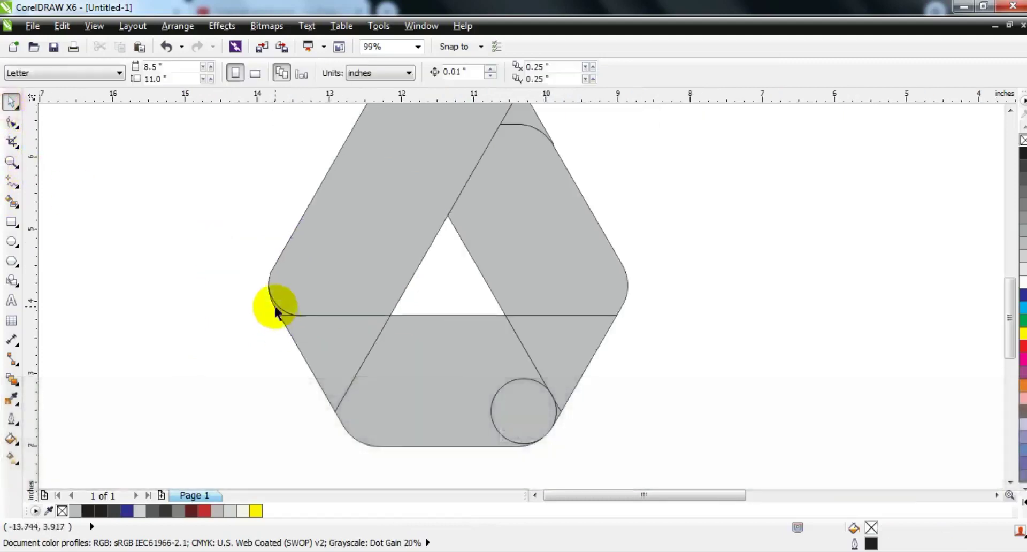
left_click(274, 306)
left_click(319, 341, "shift")
left_click(372, 360, "shift")
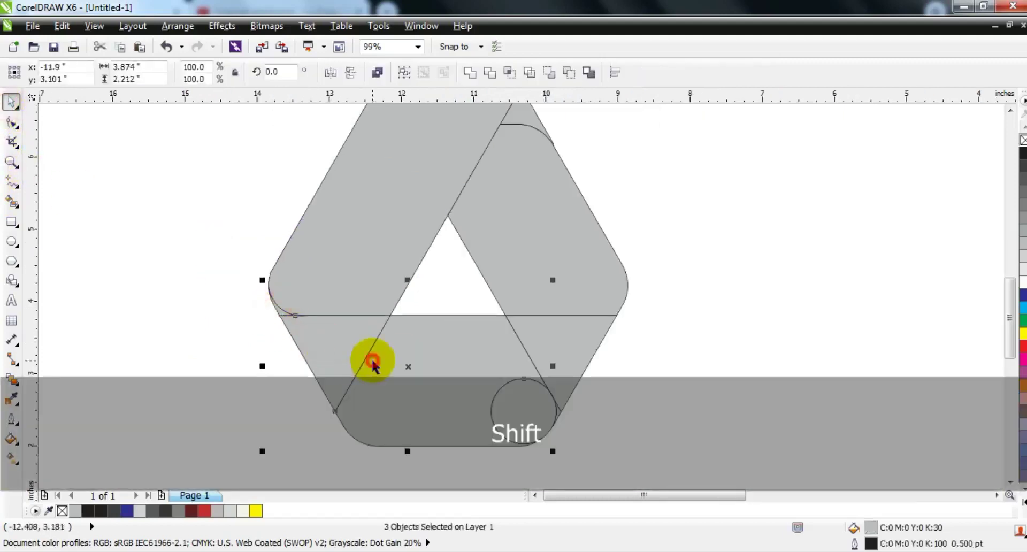
left_click(527, 412, "shift")
left_click(470, 72)
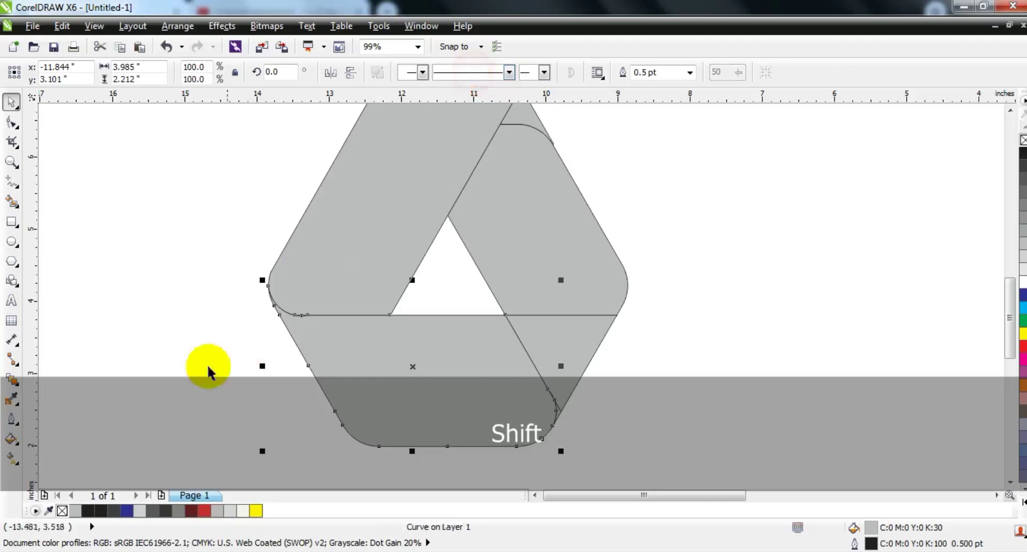
- Weld the sliver beside the bottom band's rounded right end onto the lower hexagon's right triangle
left_click(207, 366)
scroll(553, 372, "down", 1)
left_click(553, 372, "shift")
left_click(569, 327, "shift")
left_click(473, 73)
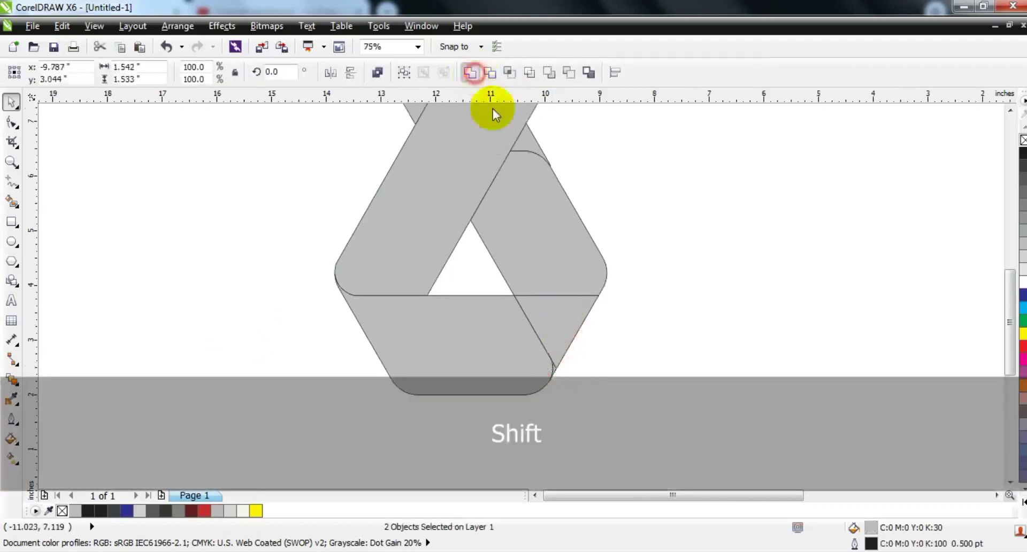
left_click(754, 359)
- Weld the lower hexagon's right side piece with the corner piece above it and the triangle below it into one band
left_click(568, 303)
key("F3")
left_click(601, 268)
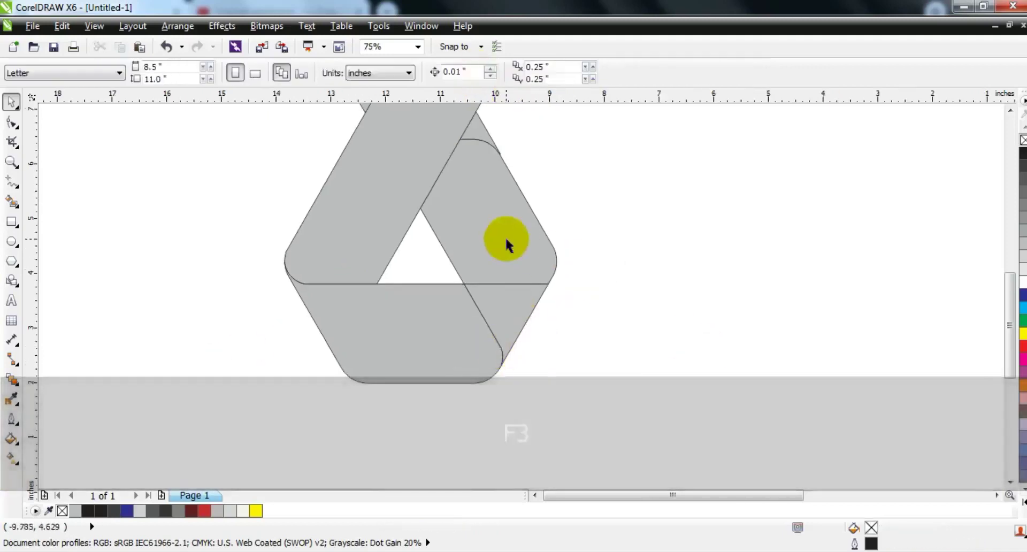
left_click(506, 244)
left_click(481, 134, "shift")
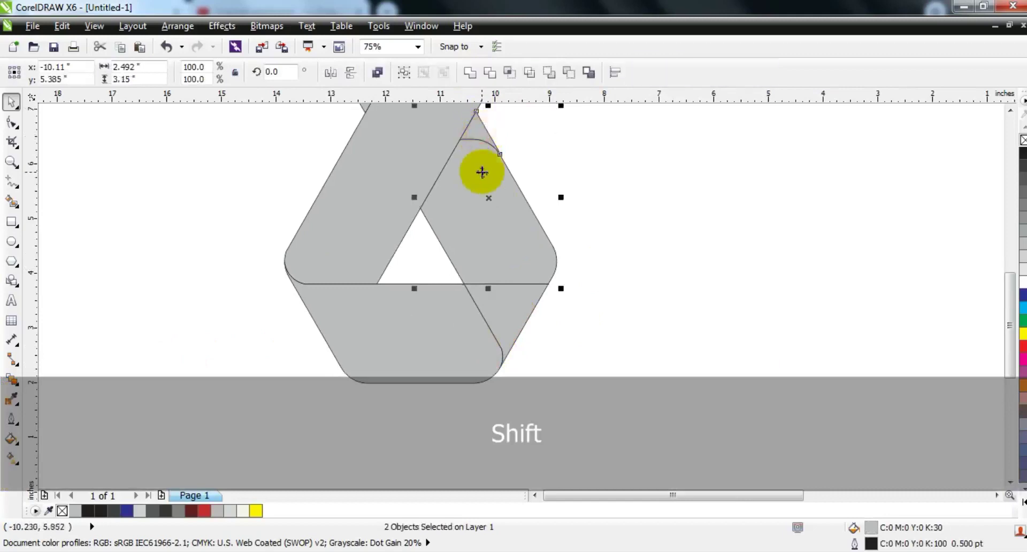
left_click(684, 278)
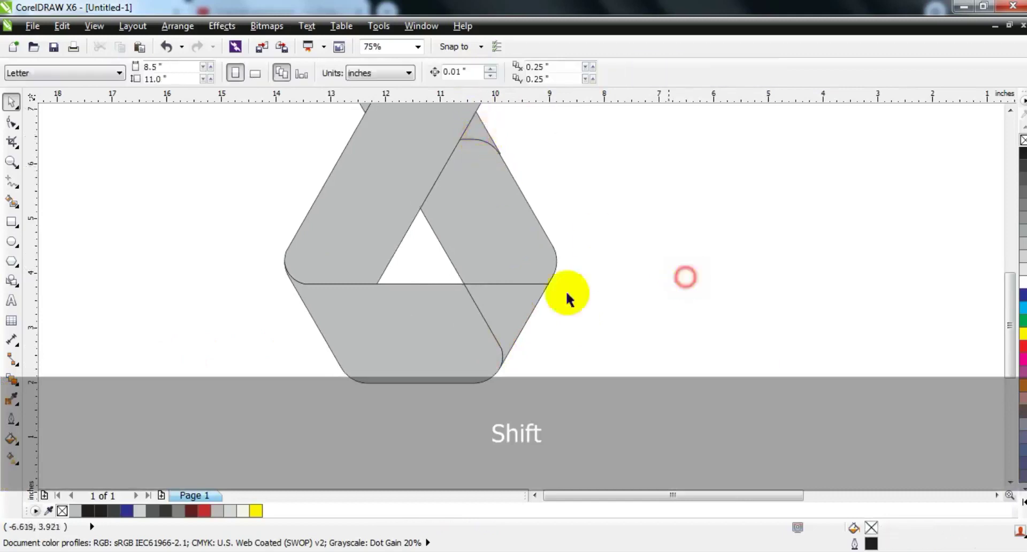
left_click(488, 298)
left_click(501, 239, "shift")
key("F3")
left_click(640, 289)
key("Escape")
- Select the five welded bands and move them horizontally left to about x -18.58 inches, clear of the leftover piece
left_click_drag(694, 371, 447, 119)
key("shift+F2")
key("Escape")
left_click(577, 235)
left_click(527, 144, "shift")
left_click(476, 213, "shift")
left_click(554, 344, "shift")
left_click(516, 449, "shift")
left_click_drag(522, 297, 253, 296)
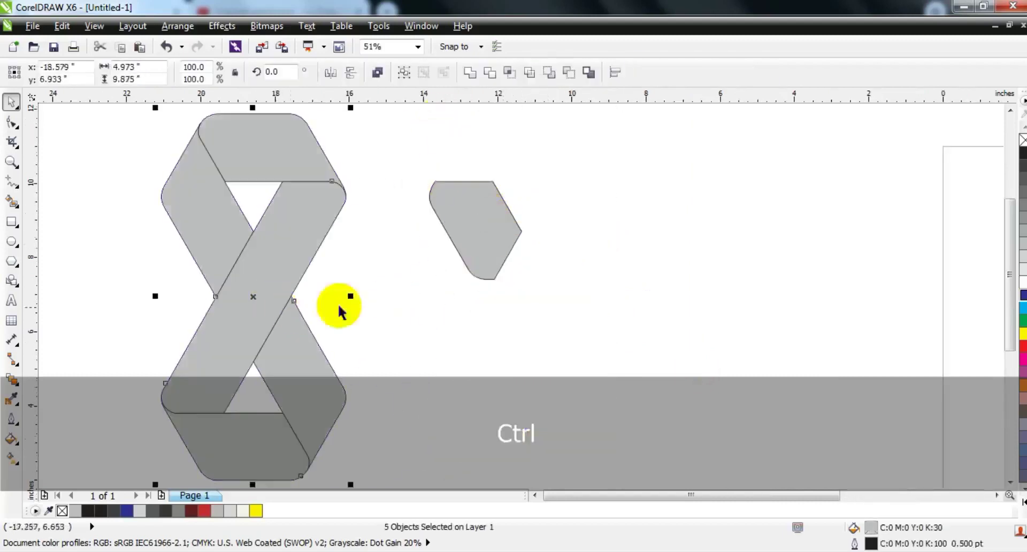
- Delete the leftover grey piece beside the moved logo
left_click(377, 296)
left_click(508, 251)
key("Delete")
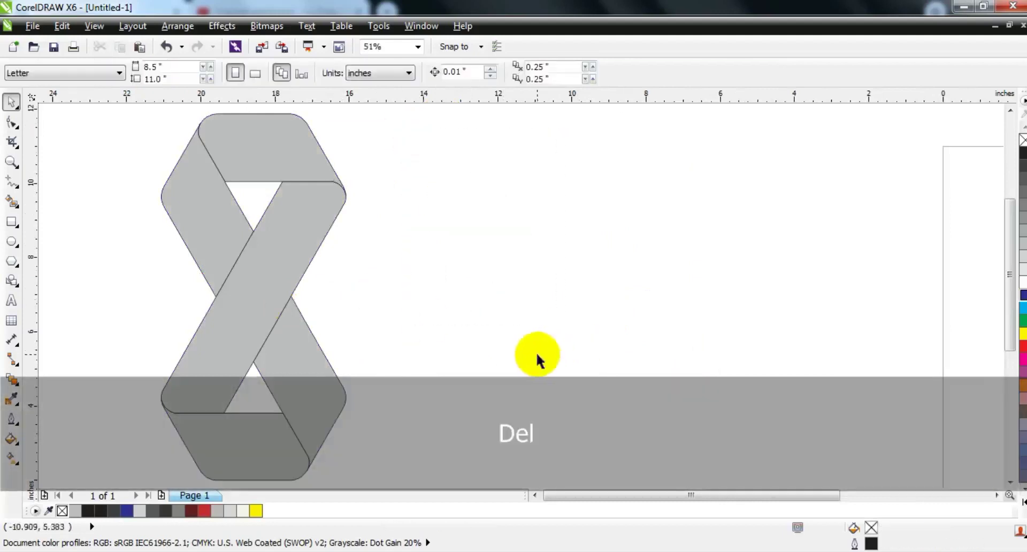
- Fill the logo's top band with black and apply a linear fountain fill running from its left end toward the right
left_click(562, 156)
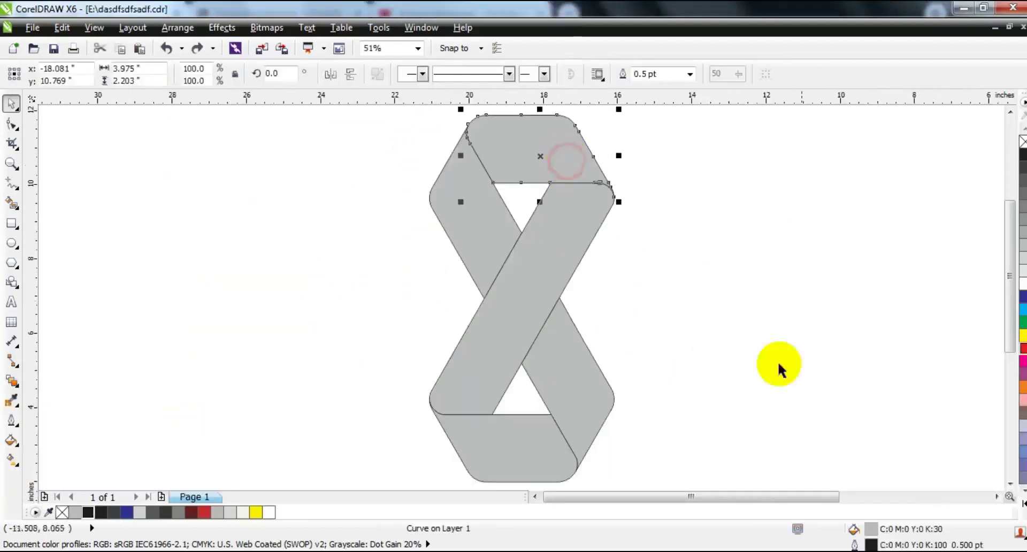
left_click(89, 512)
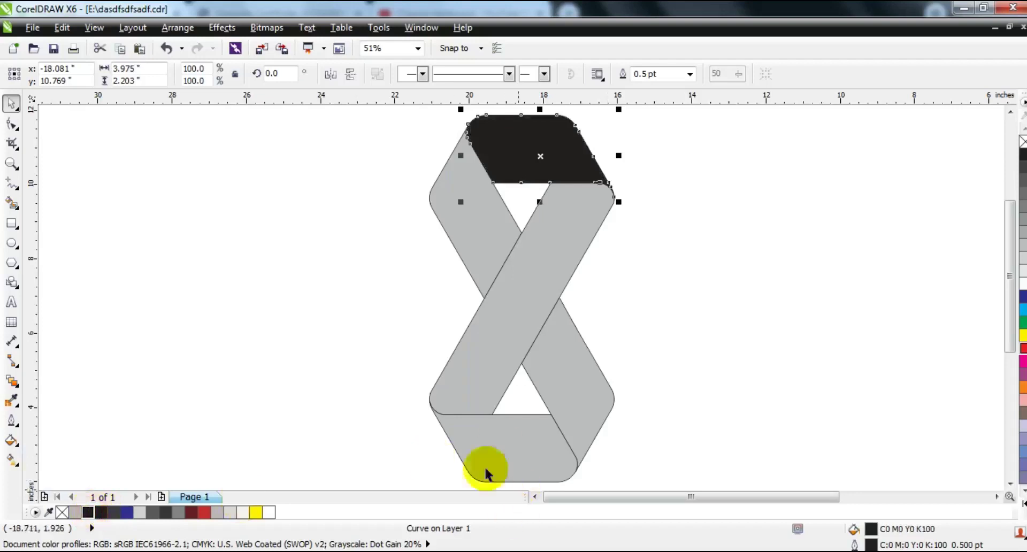
left_click(12, 459)
left_click_drag(546, 155, 545, 153)
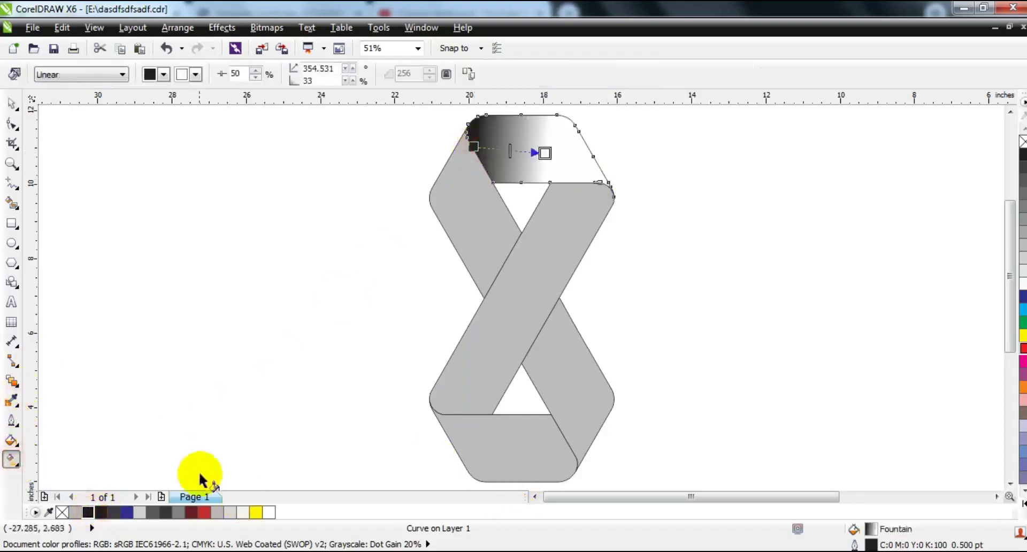
- Set the top band's gradient end colour to light grey and adjust both ends to an angle of about 358°
left_click_drag(178, 513, 538, 149)
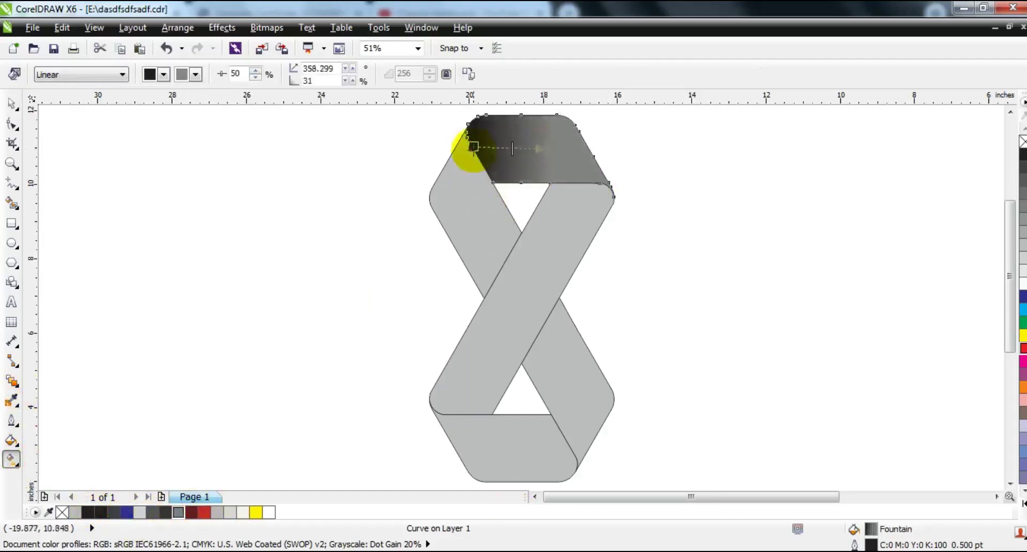
left_click_drag(216, 512, 548, 149)
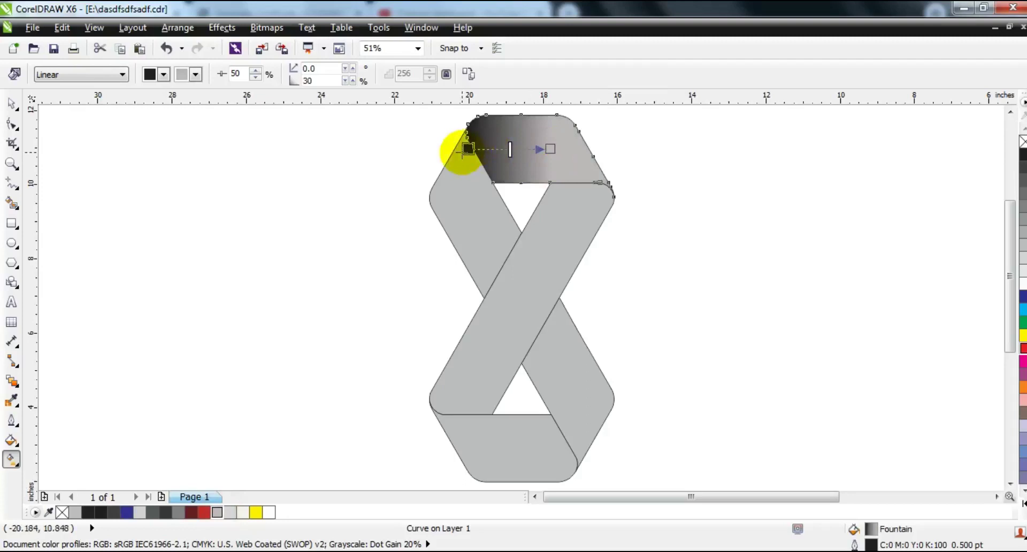
left_click_drag(444, 143, 444, 146)
left_click_drag(554, 148, 562, 148)
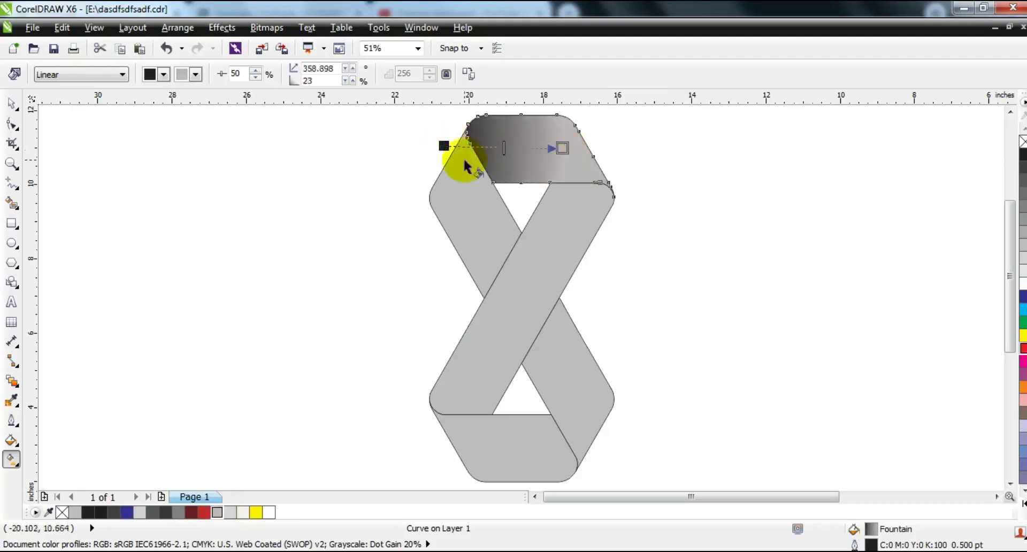
left_click_drag(459, 143, 461, 145)
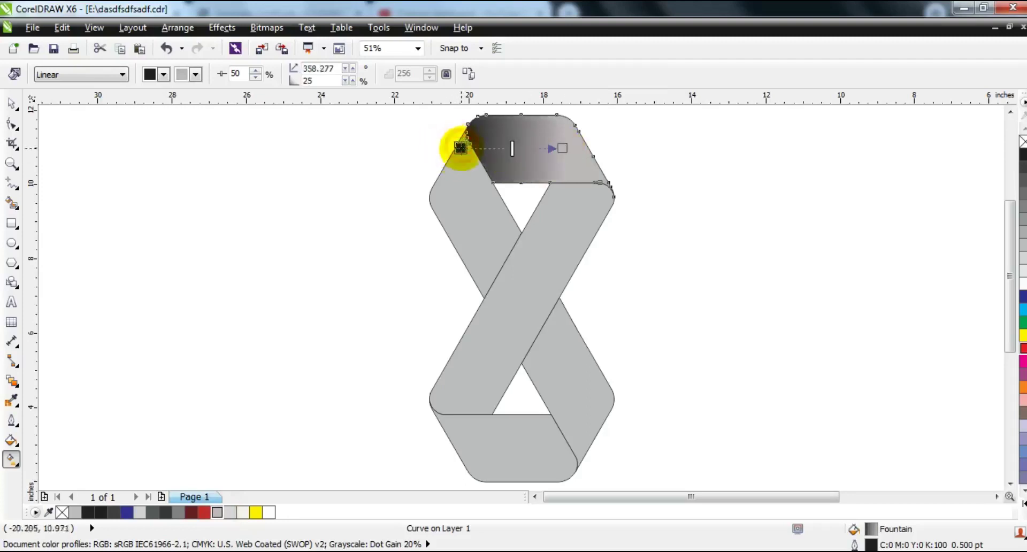
- Fill the bottom band with black and apply a linear black-to-light-grey gradient from its right end, at about 186°
left_click(12, 103)
left_click(478, 452)
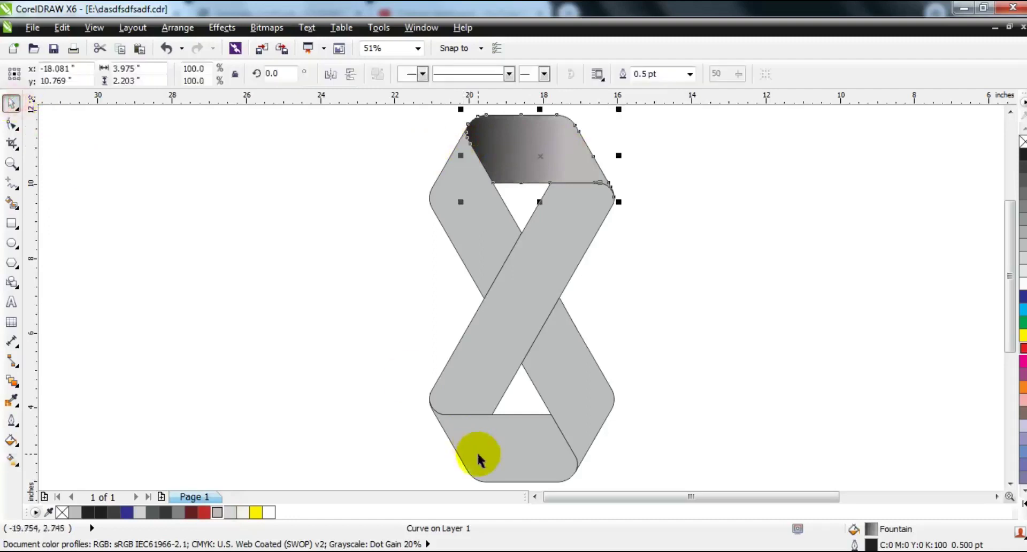
left_click(102, 512)
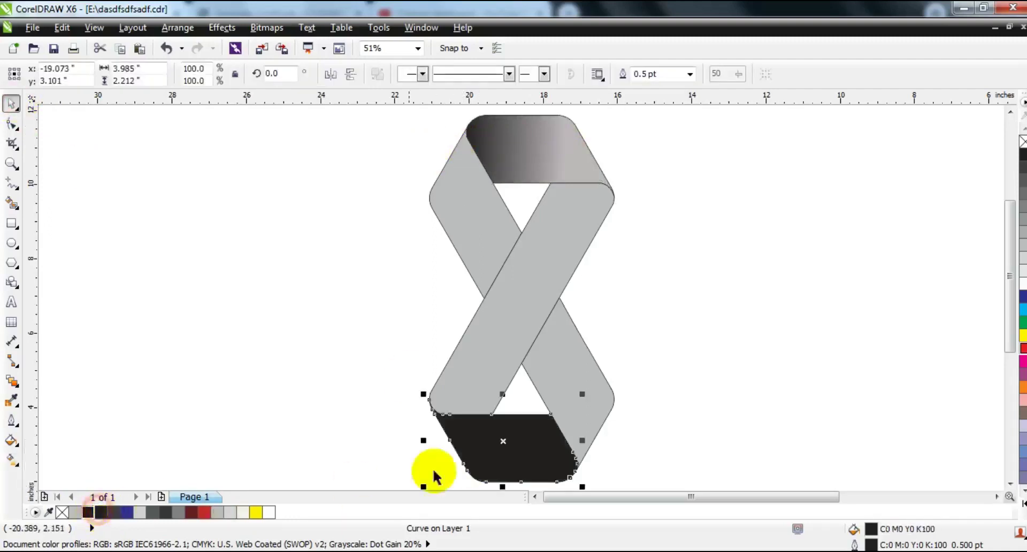
left_click(11, 458)
left_click_drag(494, 456, 474, 451)
left_click_drag(570, 450, 565, 441)
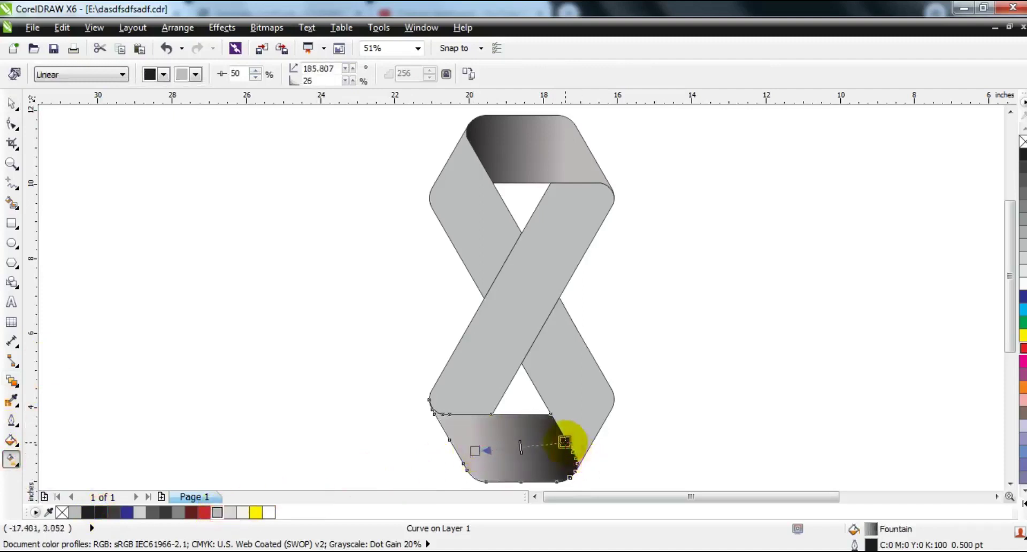
- Fill the central diagonal band with black and apply a linear fountain fill along its length from upper to lower end, black at both ends
left_click(12, 103)
left_click(302, 236)
left_click(571, 238)
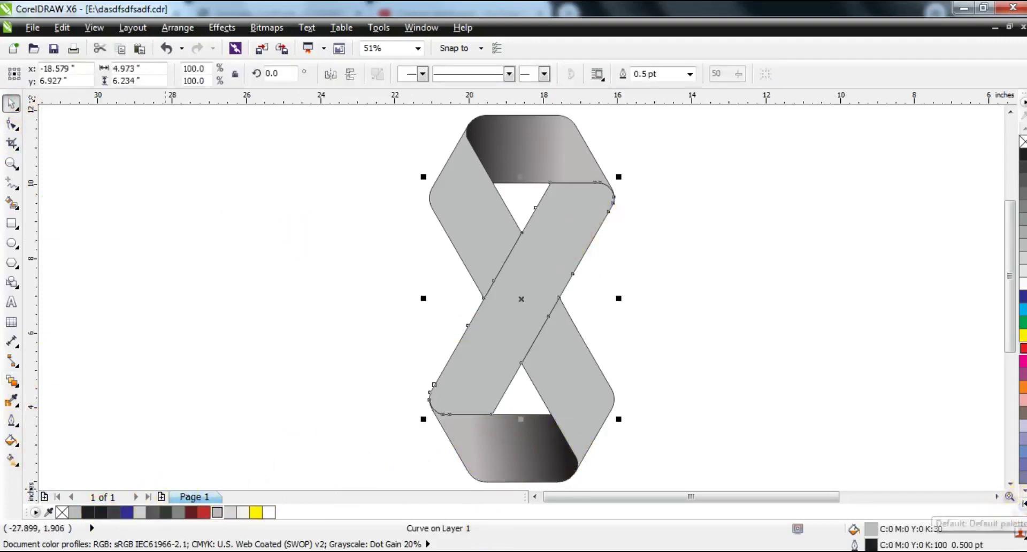
left_click(1024, 503)
left_click(1020, 143)
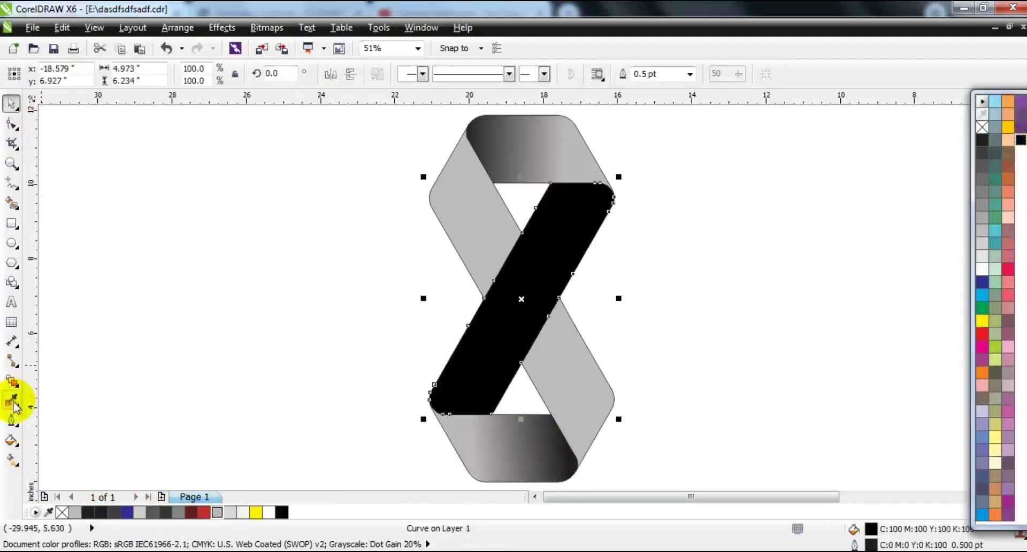
left_click(11, 459)
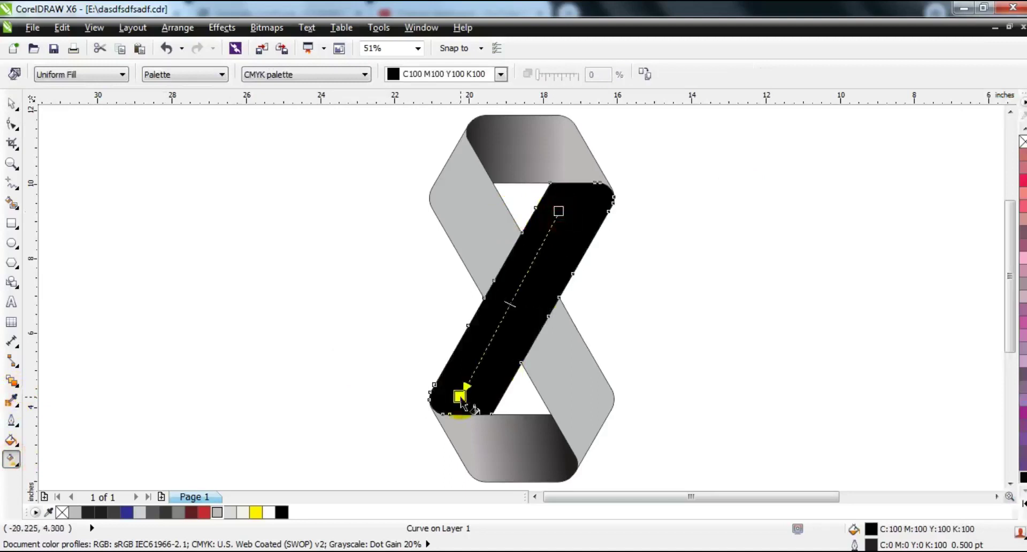
left_click_drag(461, 402, 460, 399)
left_click_drag(280, 512, 459, 396)
- Add two dark red colour stops near the ends of the diagonal band's gradient and a bright red stop at its middle
left_click_drag(205, 513, 485, 349)
left_click_drag(205, 511, 541, 242)
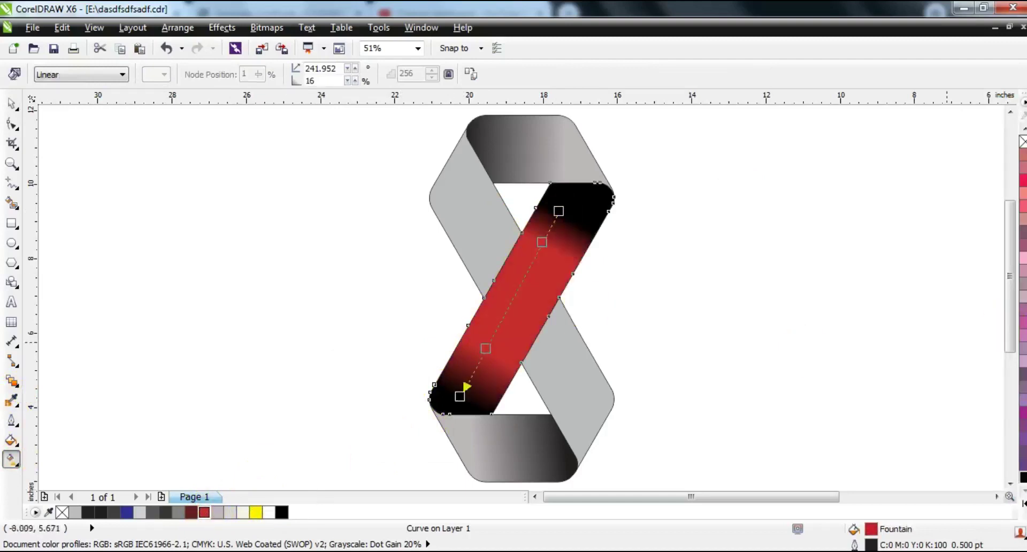
left_click(1020, 502)
left_click_drag(983, 333, 518, 302)
- Extend the diagonal gradient's black ends just beyond the band at an angle of about 240° and move the dark red stops inward
left_click_drag(459, 396, 435, 432)
left_click_drag(559, 211, 591, 168)
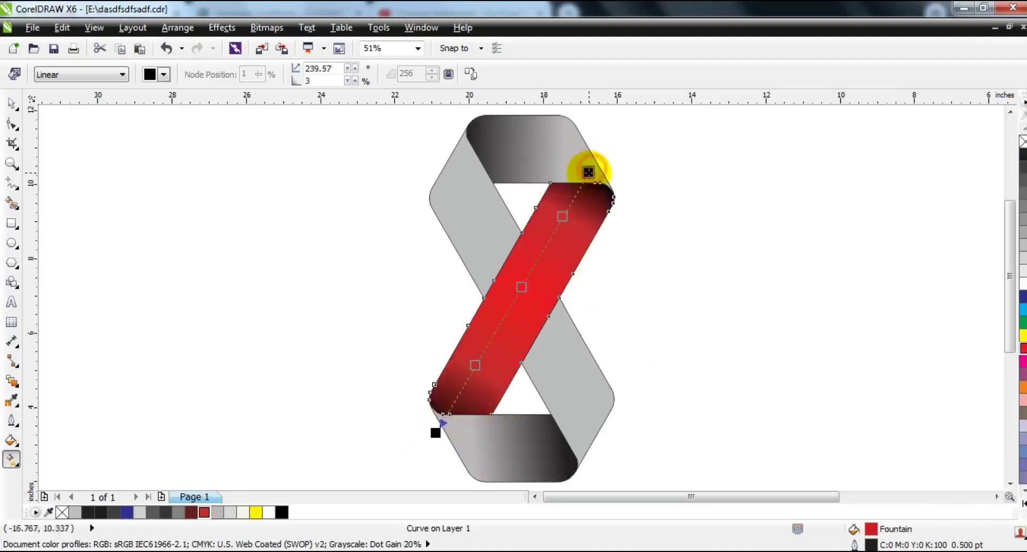
left_click_drag(436, 432, 444, 423)
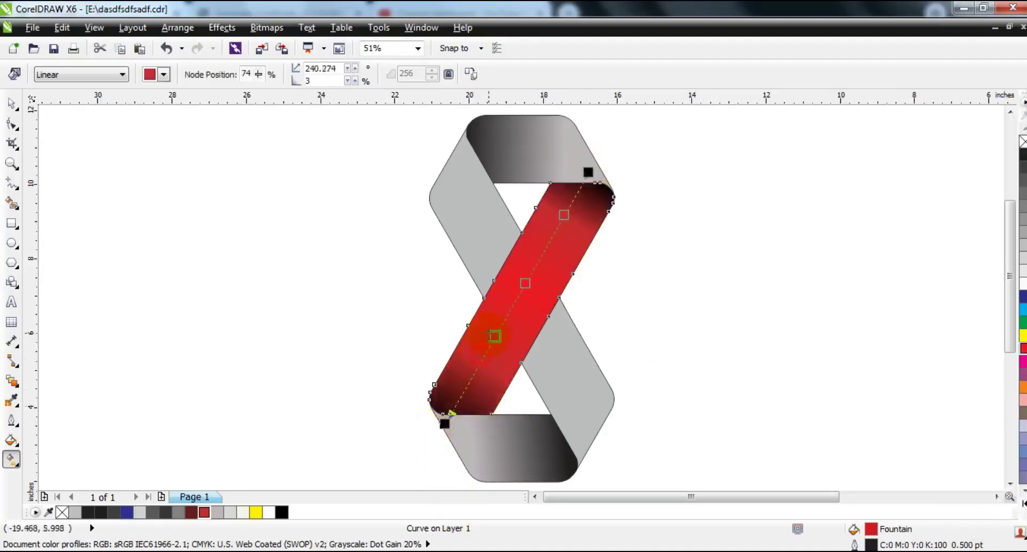
left_click_drag(494, 336, 494, 336)
left_click_drag(558, 225, 553, 234)
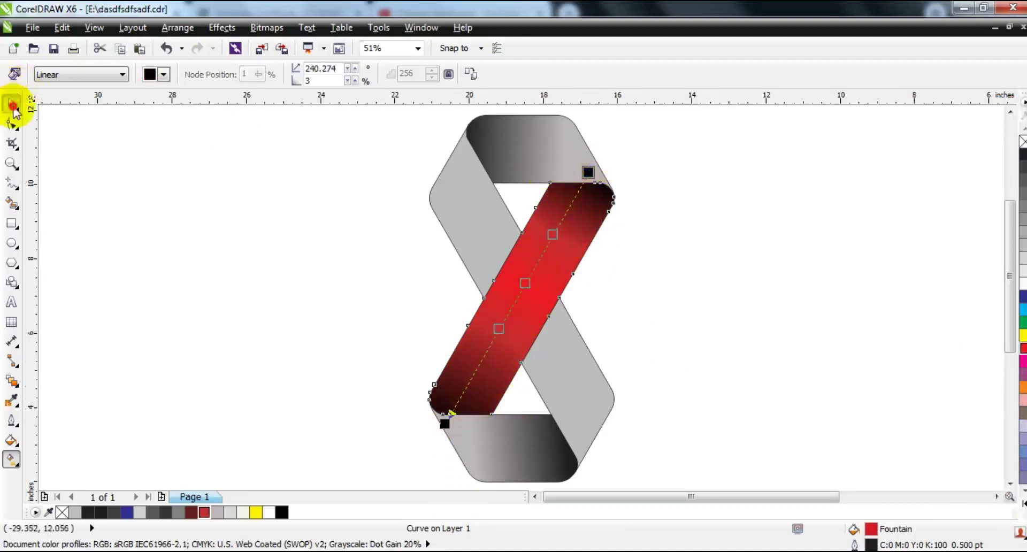
- Fill the upper-left band with dark grey (R54 G54 B54) and apply a linear gradient to light grey from the crossing outward, at about 117°
left_click(13, 109)
left_click(458, 239)
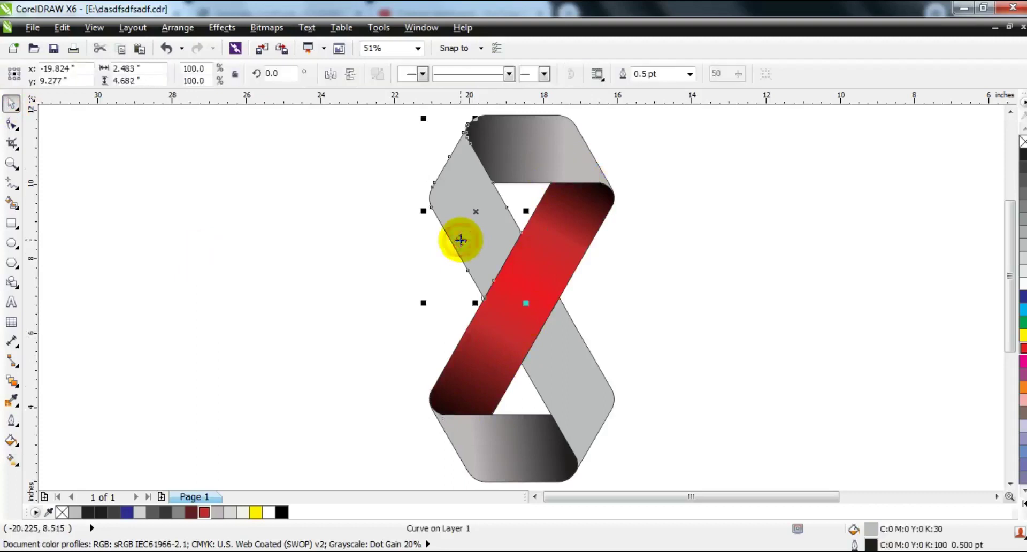
left_click(164, 513)
left_click(12, 459)
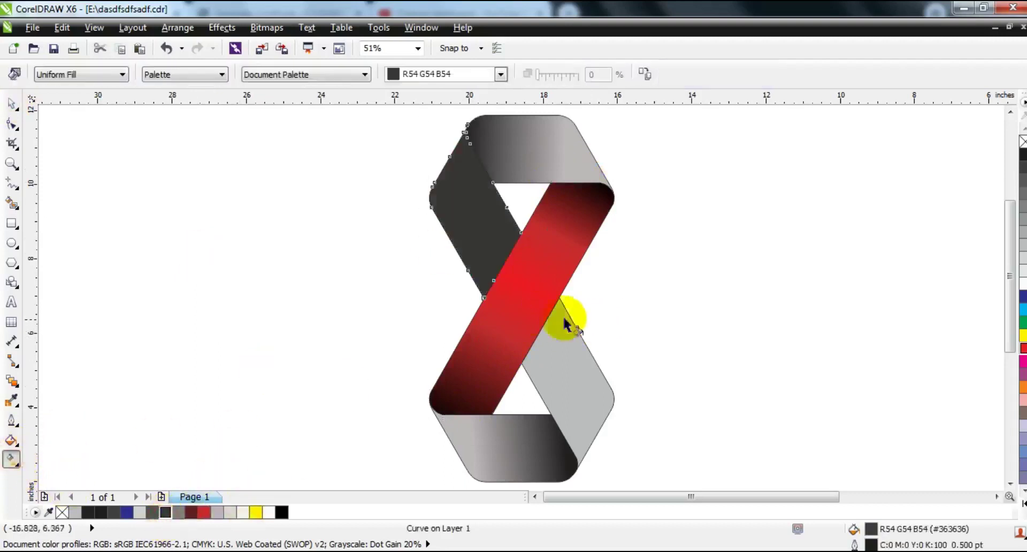
left_click_drag(474, 209, 474, 208)
left_click(229, 512)
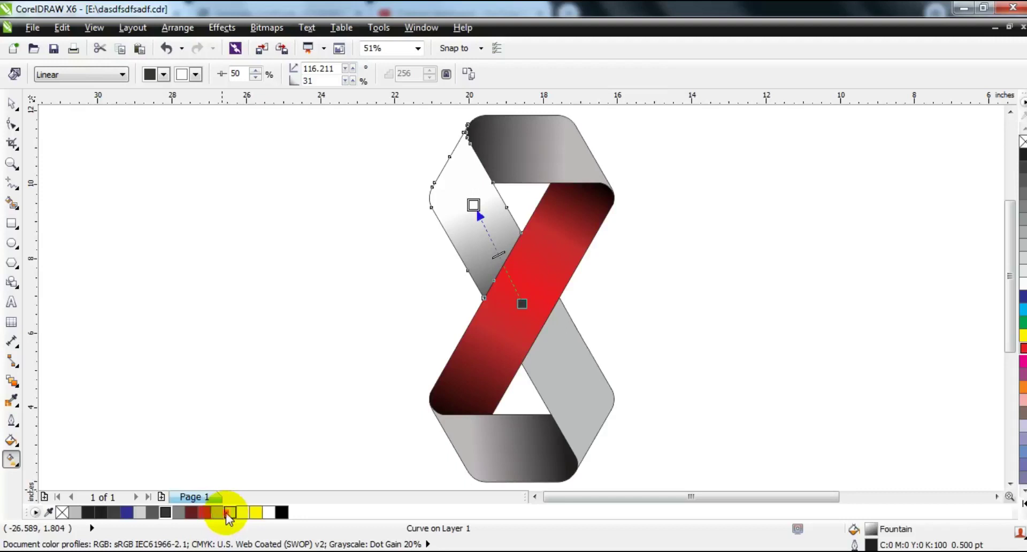
left_click_drag(471, 206, 466, 194)
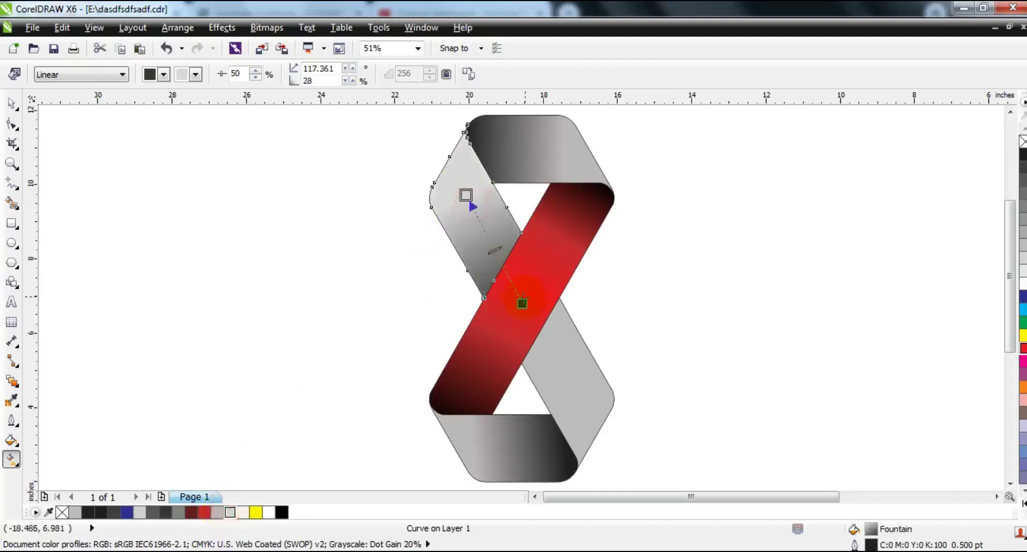
- Fill the lower-right band with dark grey and apply a linear gradient from the crossing outward to light grey
left_click(556, 353)
left_click(159, 514)
left_click_drag(516, 301, 561, 395)
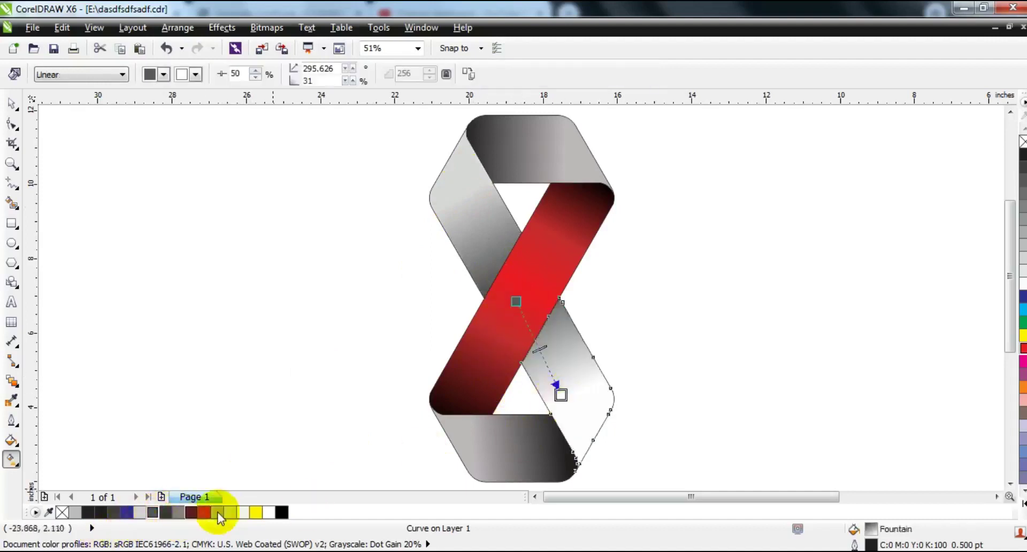
left_click_drag(219, 516, 560, 395)
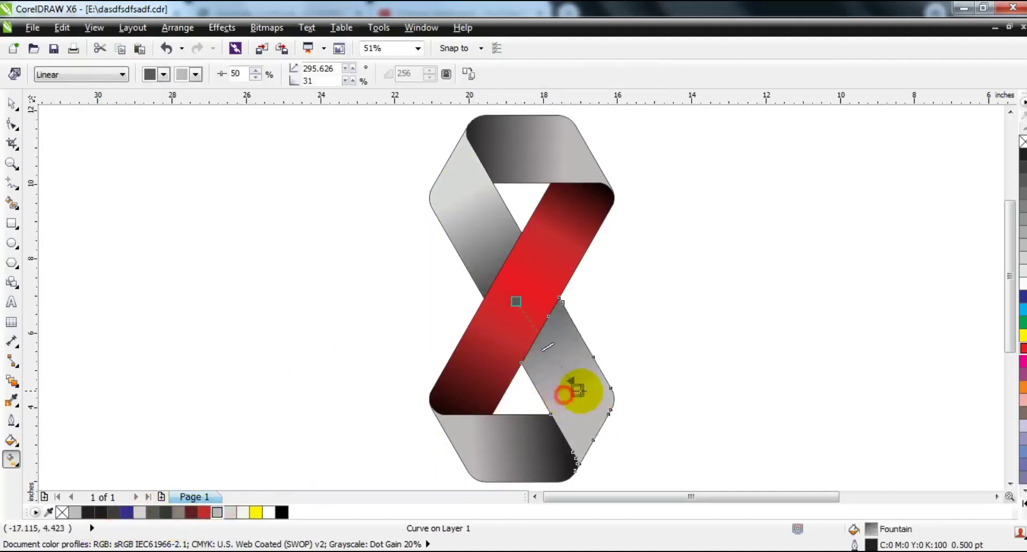
- Remove the outlines from all five bands of the logo
left_click(12, 103)
left_click(220, 302)
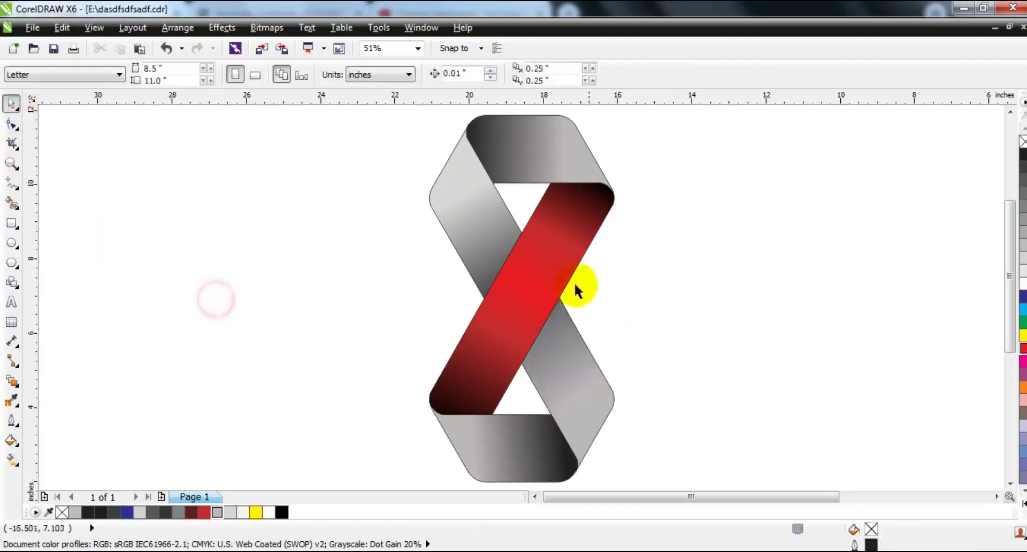
key("F3")
left_click_drag(590, 371, 441, 171)
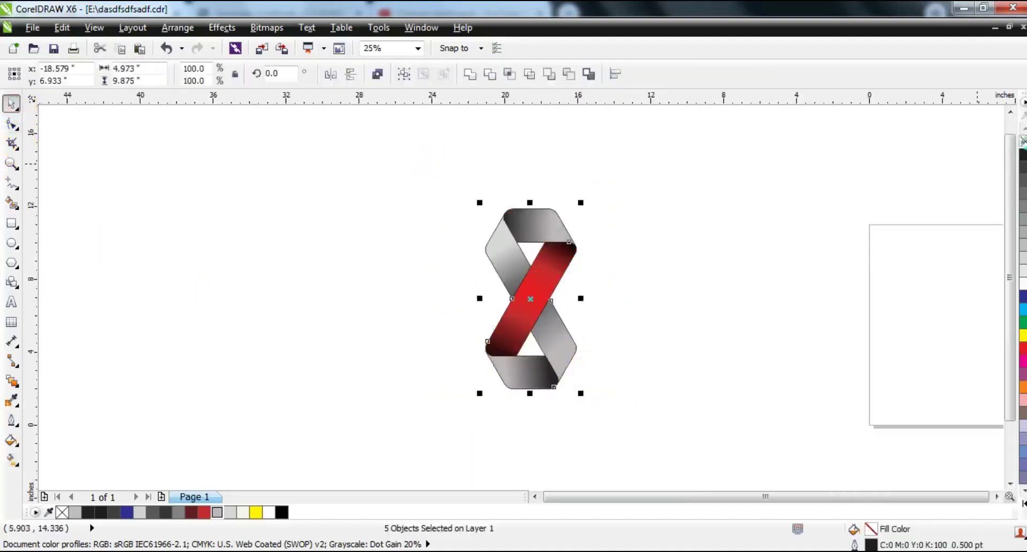
left_click(780, 227)
- Zoom in on the finished logo and preview it full screen
left_click(11, 163)
left_click_drag(380, 165, 666, 416)
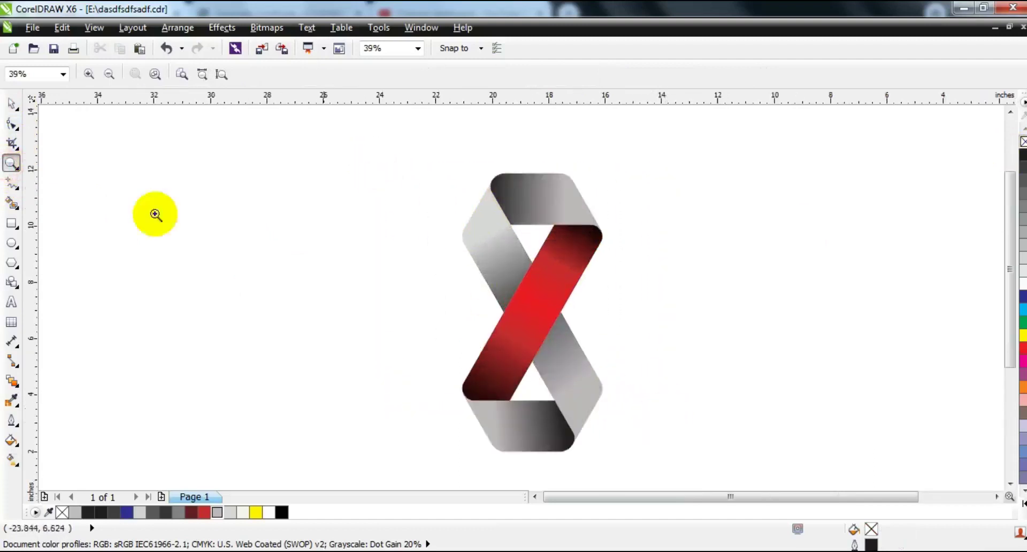
left_click(11, 104)
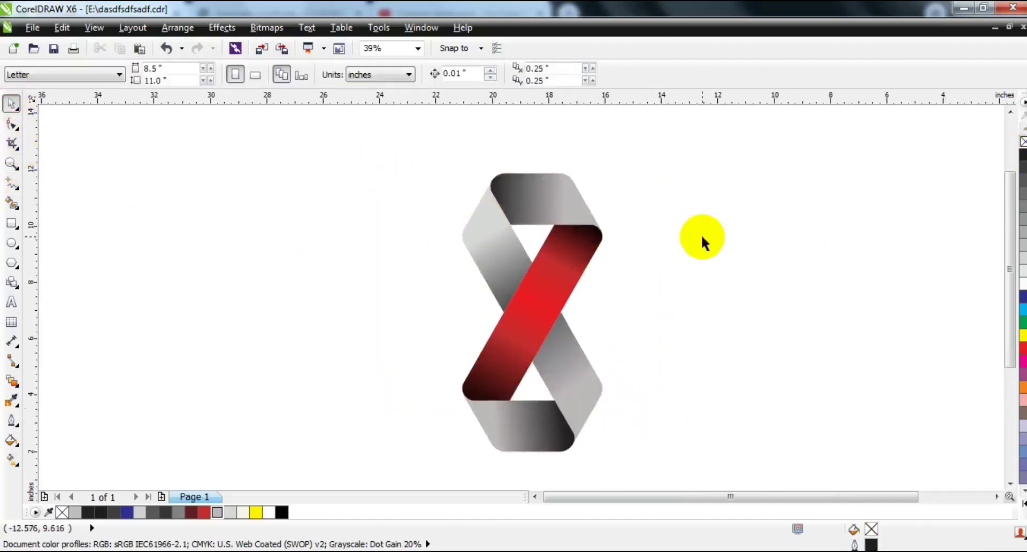
key("F9")
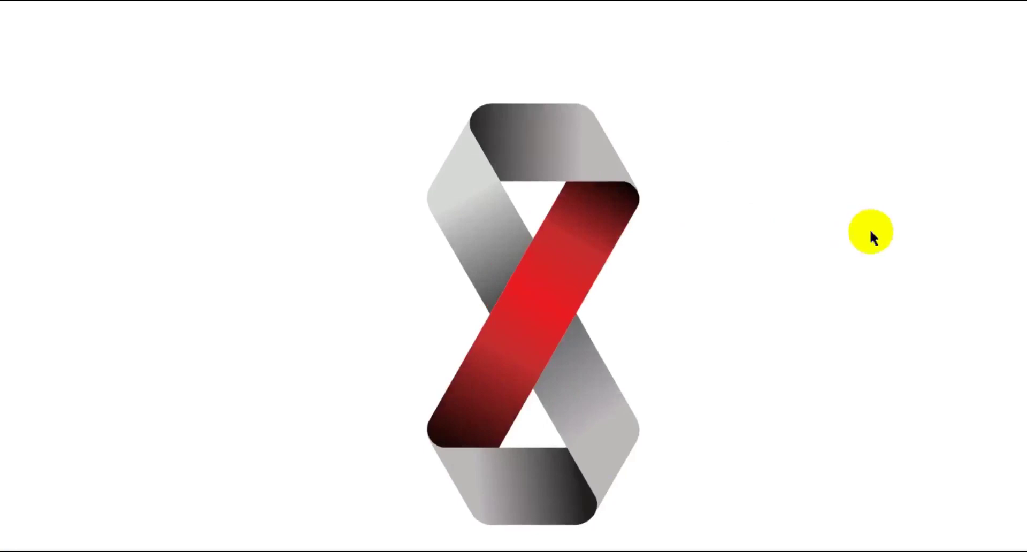